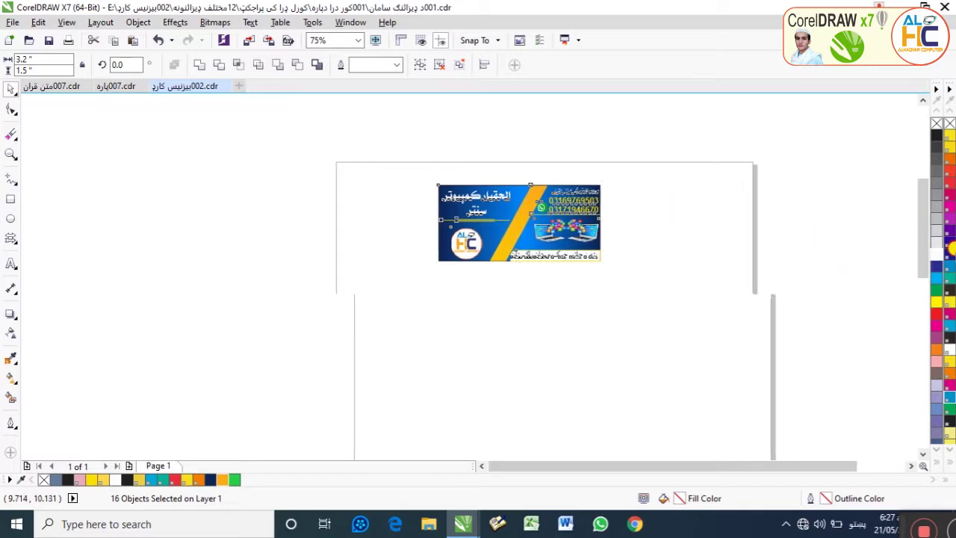
- Draw a rectangle on the page below the sample business card and set its width to 3.5 inches
click(9, 200)
mouse_move(338, 289)
mouse_down()
mouse_move(685, 377)
mouse_move(532, 396)
mouse_up()
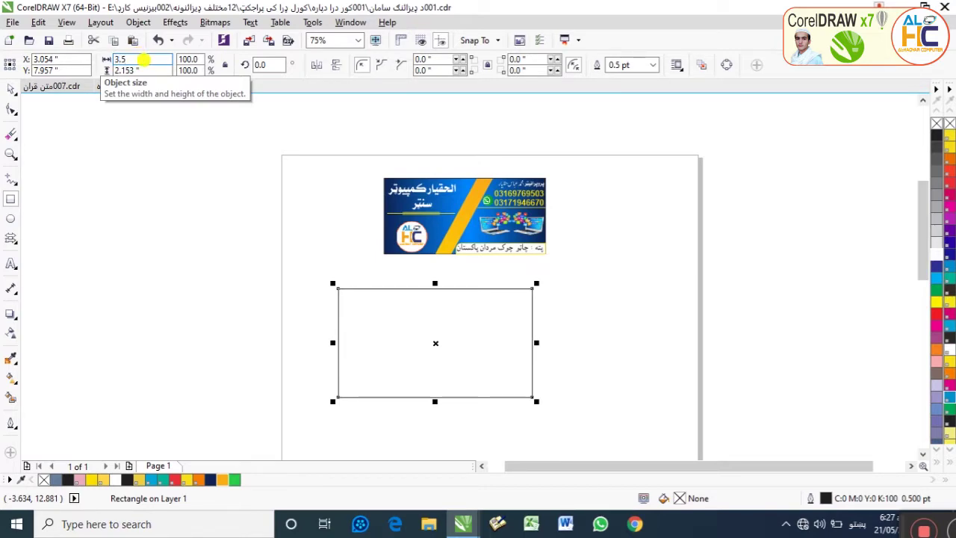
key(BackSpace)
text(2)
key(Return)
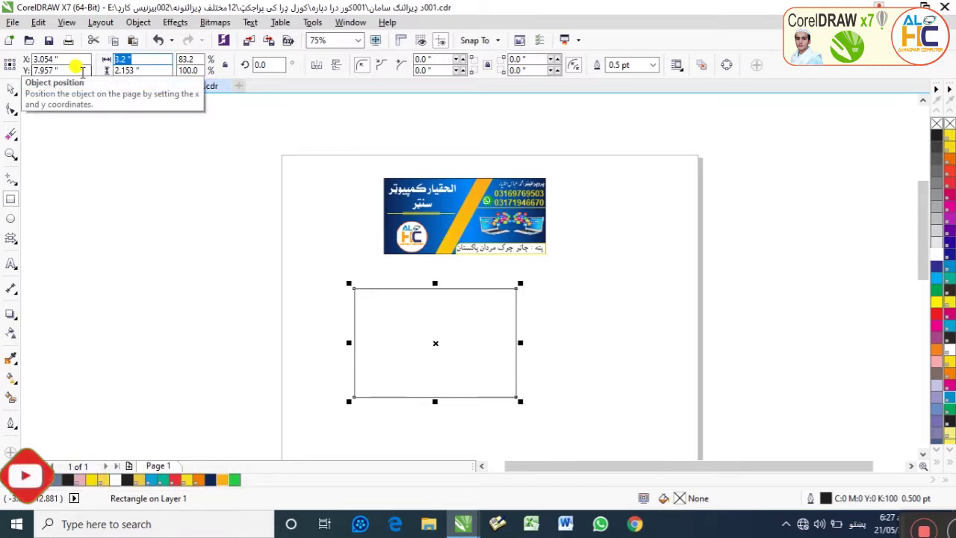
text(3.5)
key(Return)
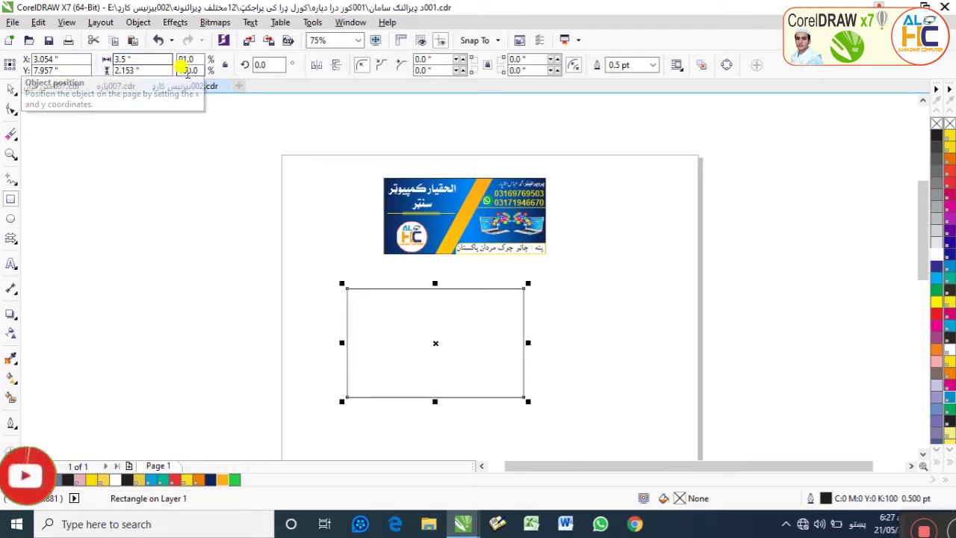
- Set the new rectangle's height to 1.5 inches, after trying 2 inches
key(Tab)
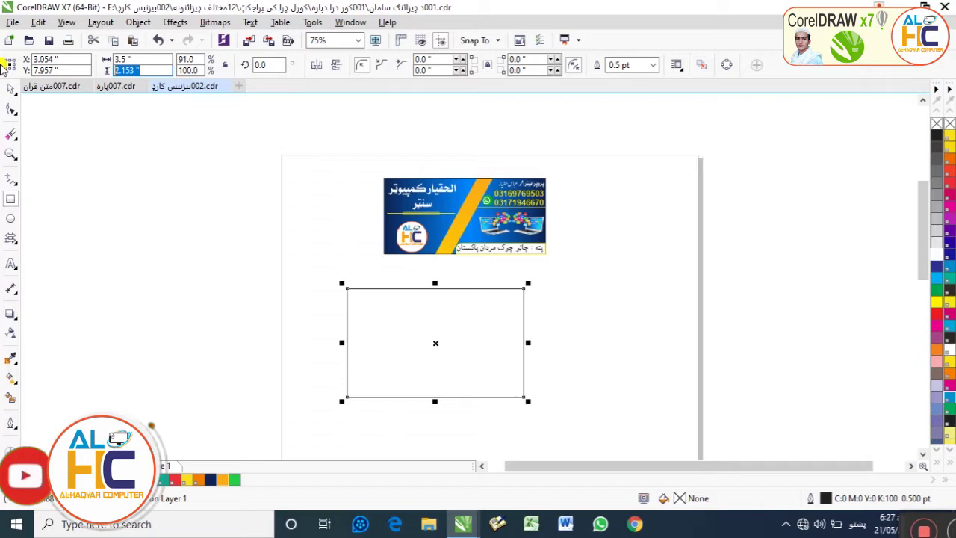
text(2)
key(Return)
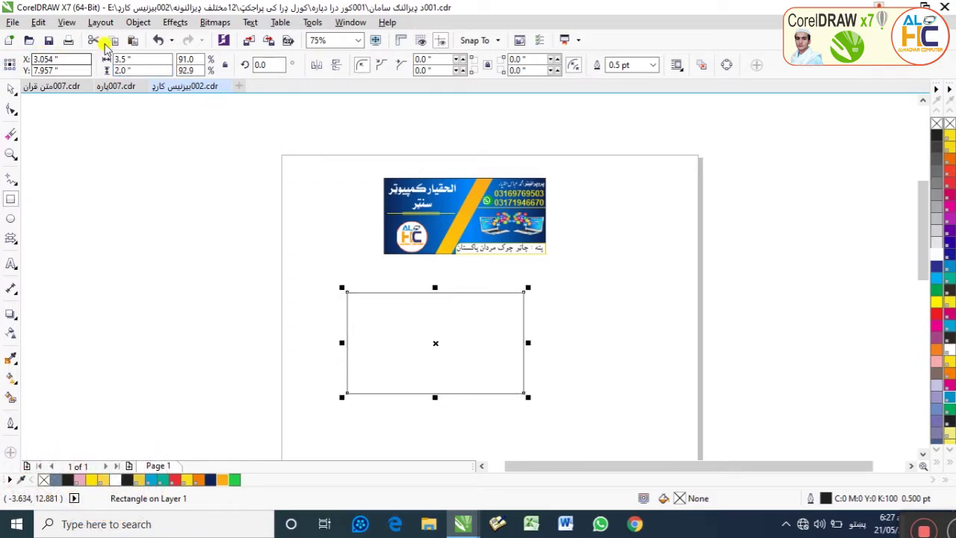
click(150, 64)
text(1.5)
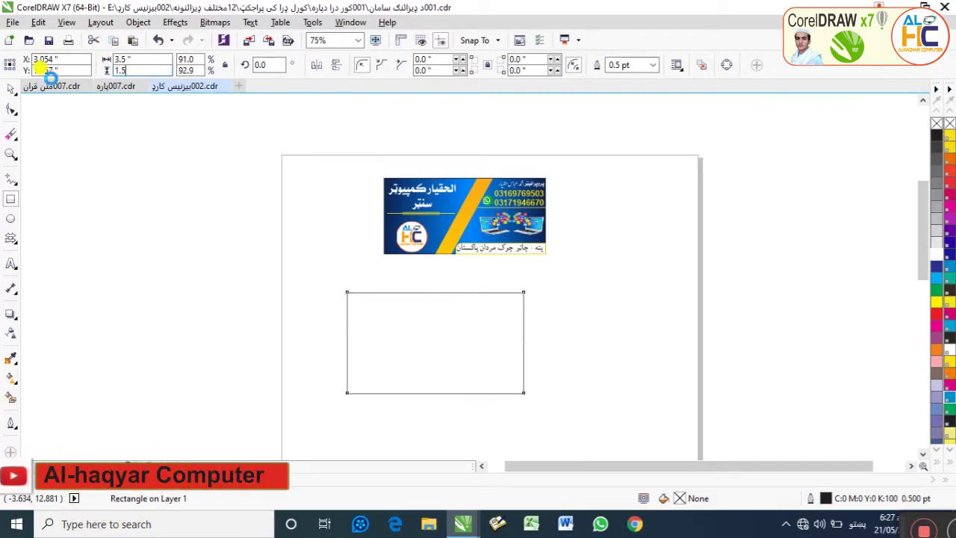
key(Return)
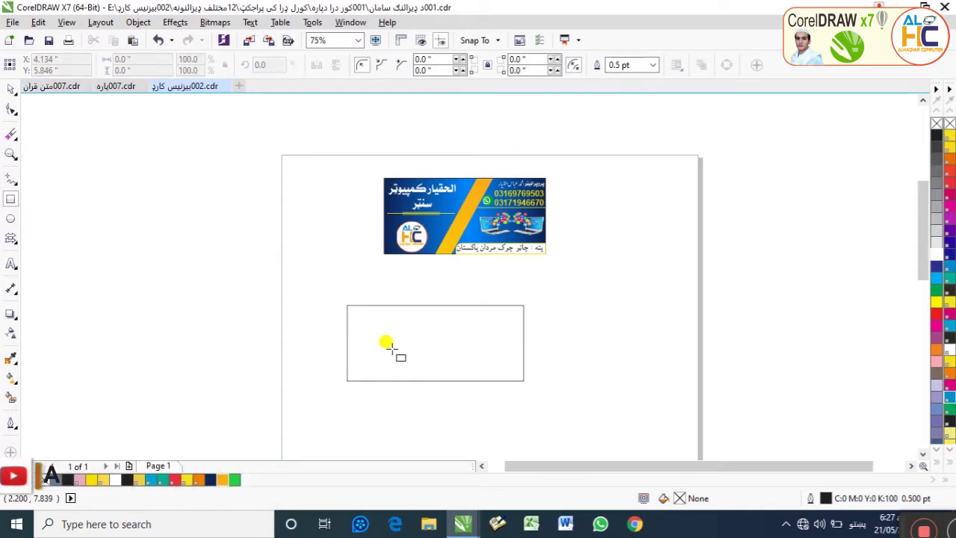
- Move the 3.5 by 1.5 inch rectangle up so it sits directly beneath the sample business card
click(9, 88)
click(269, 236)
click(397, 331)
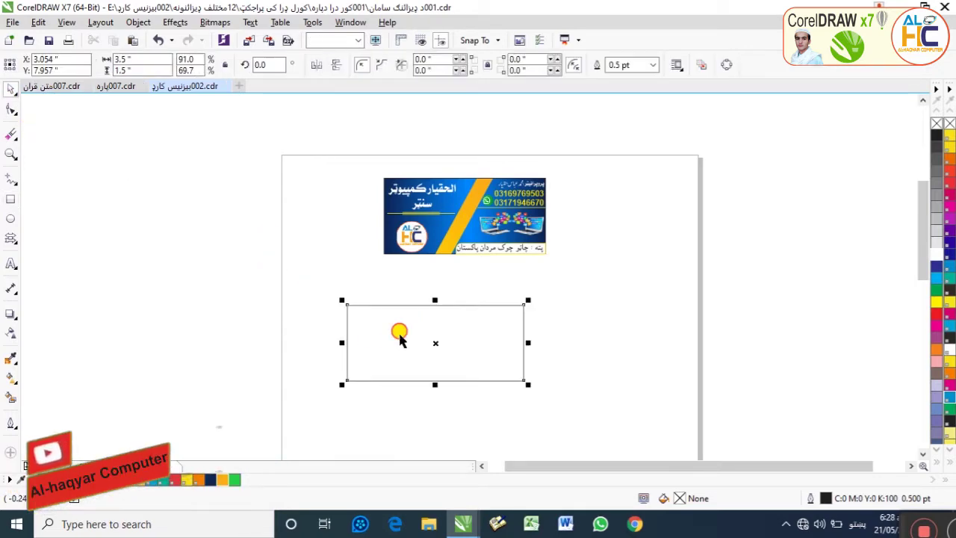
drag(396, 330, 428, 295)
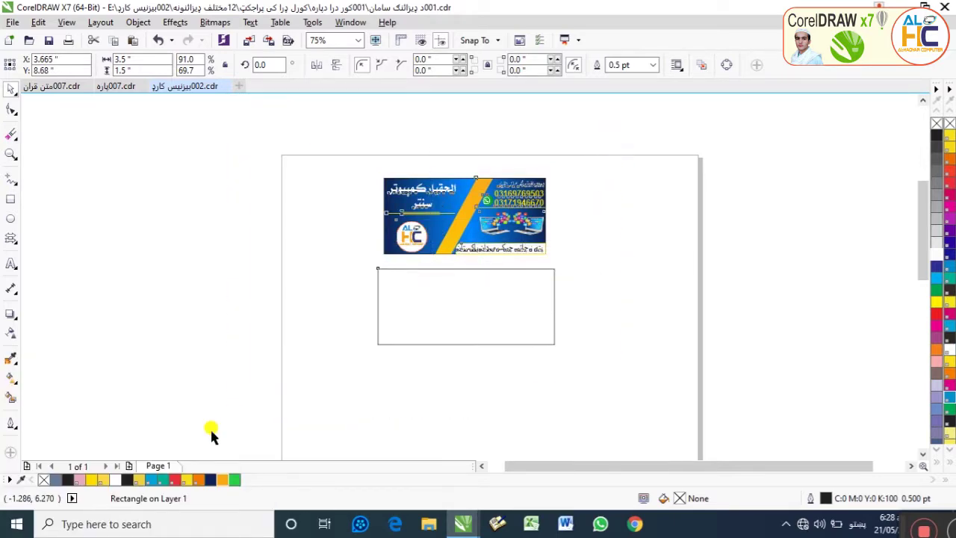
key(ctrl+a)
key(shift+F2)
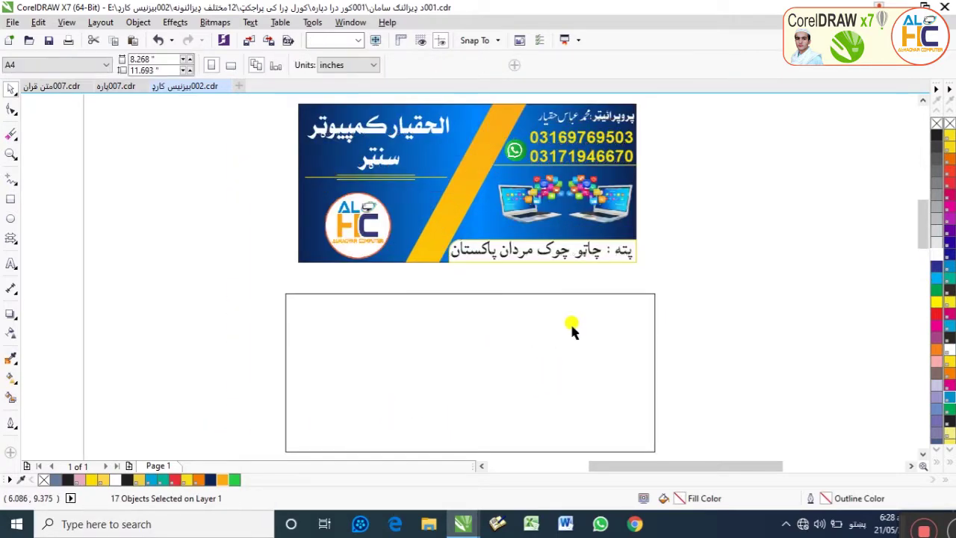
- Apply a linear fountain fill across the empty rectangle, running from its left edge to its right edge
click(435, 324)
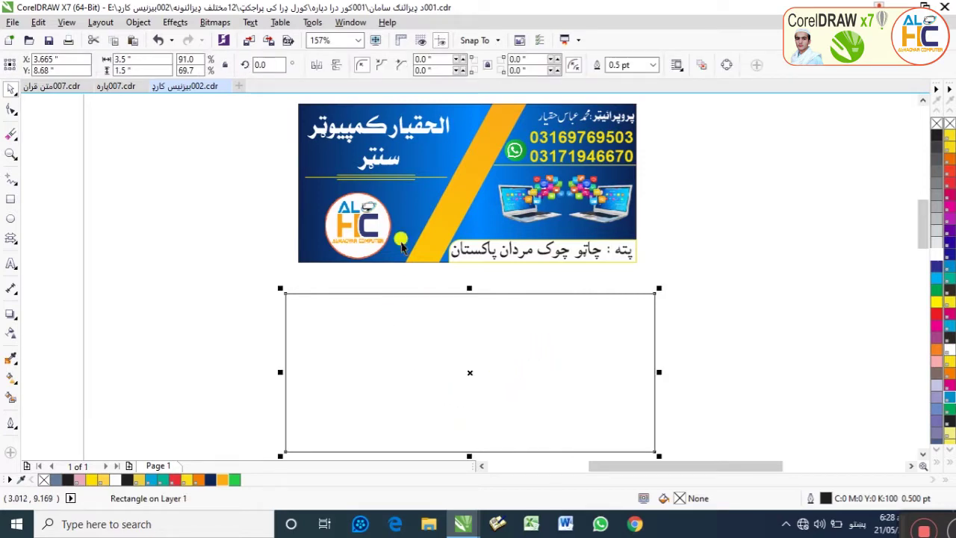
click(418, 205)
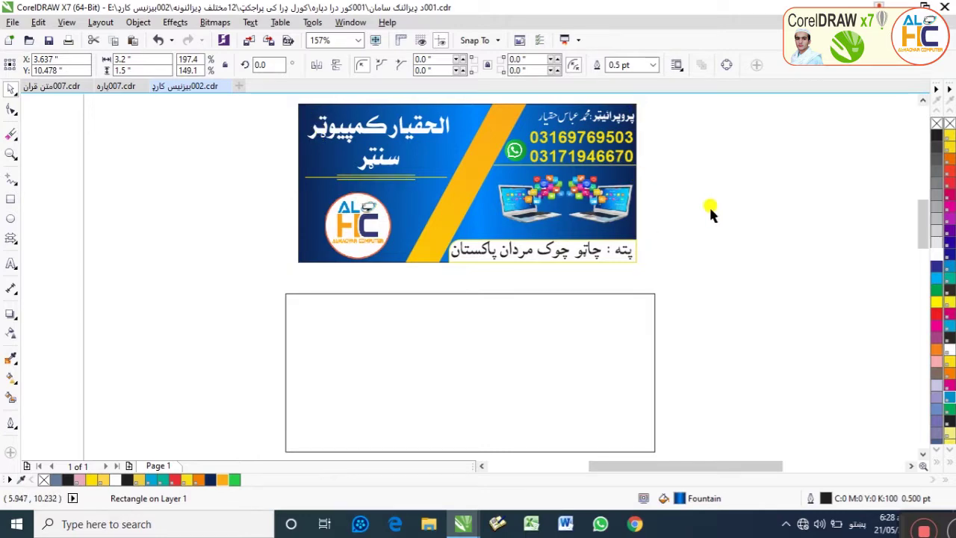
click(504, 423)
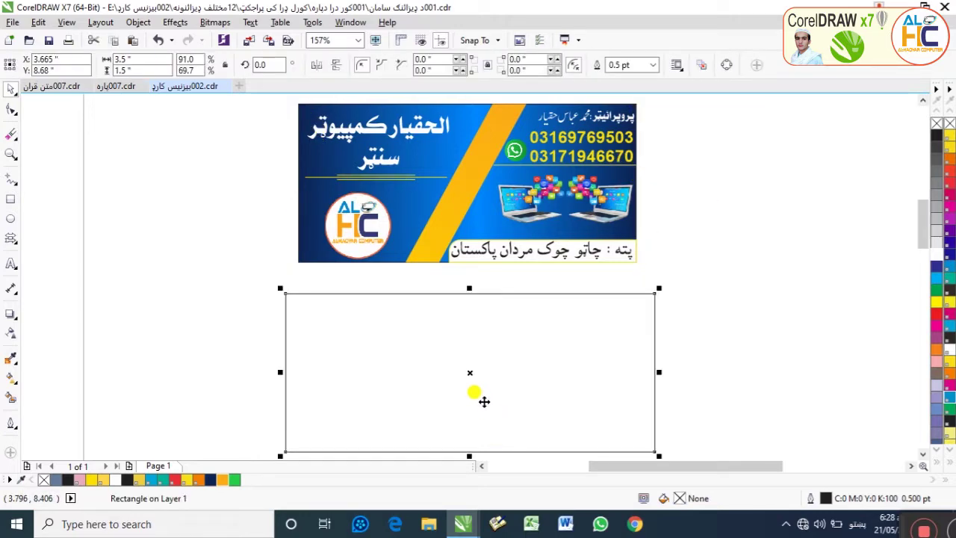
key(g)
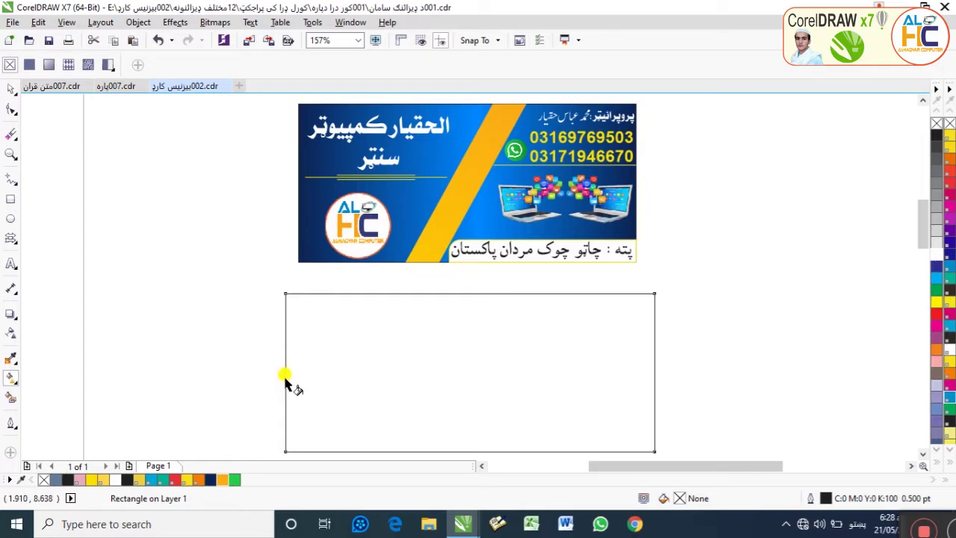
drag(285, 377, 657, 383)
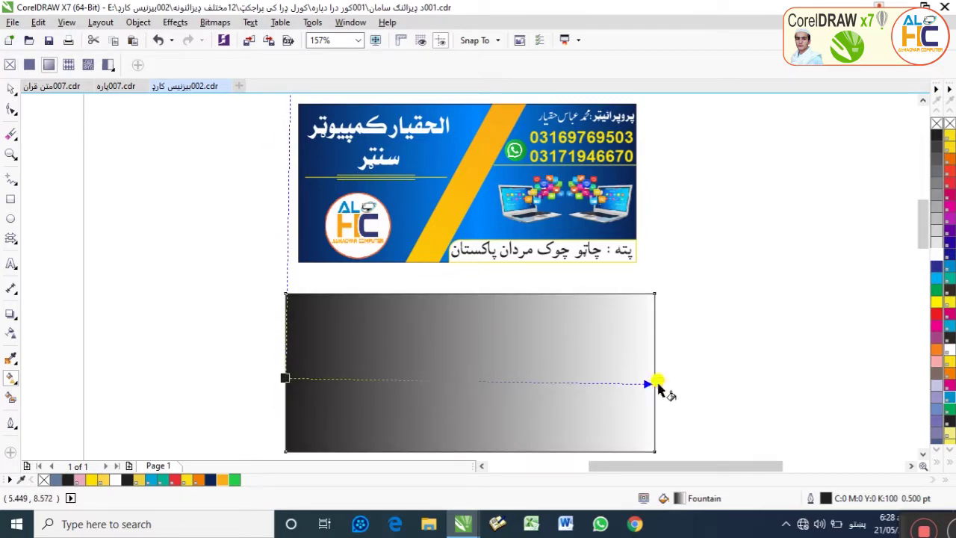
- Set the colour at the right end of the rectangle's gradient to blue, CMYK 88, 71, 0, 0
click(640, 383)
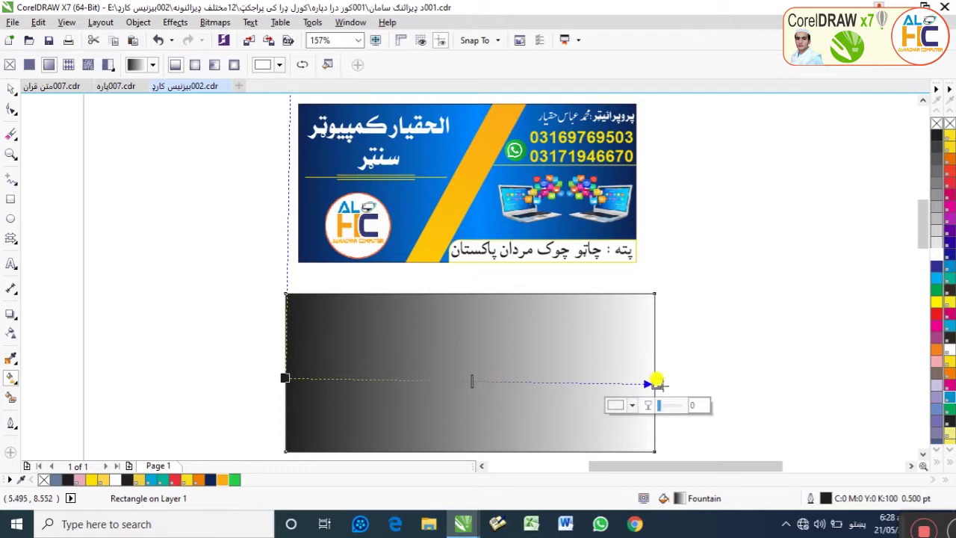
click(632, 404)
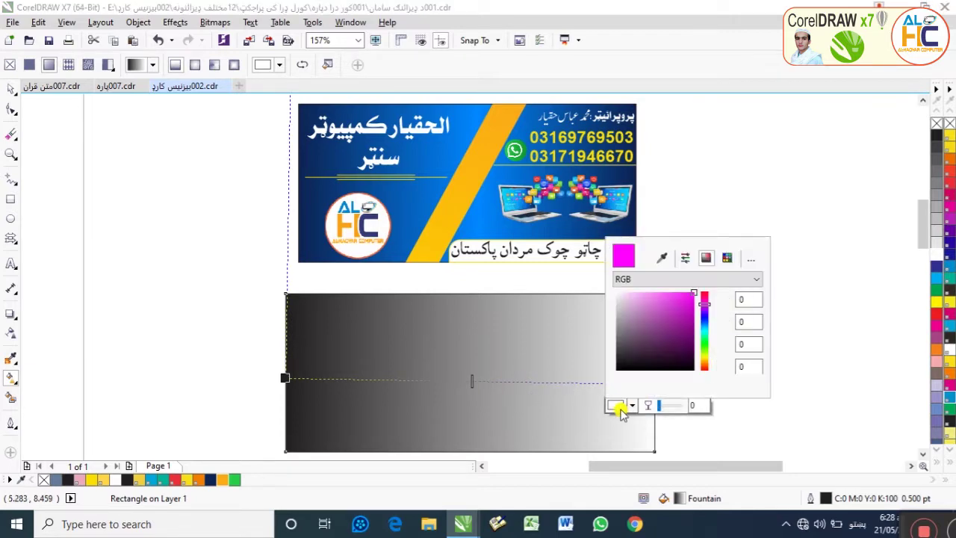
click(692, 295)
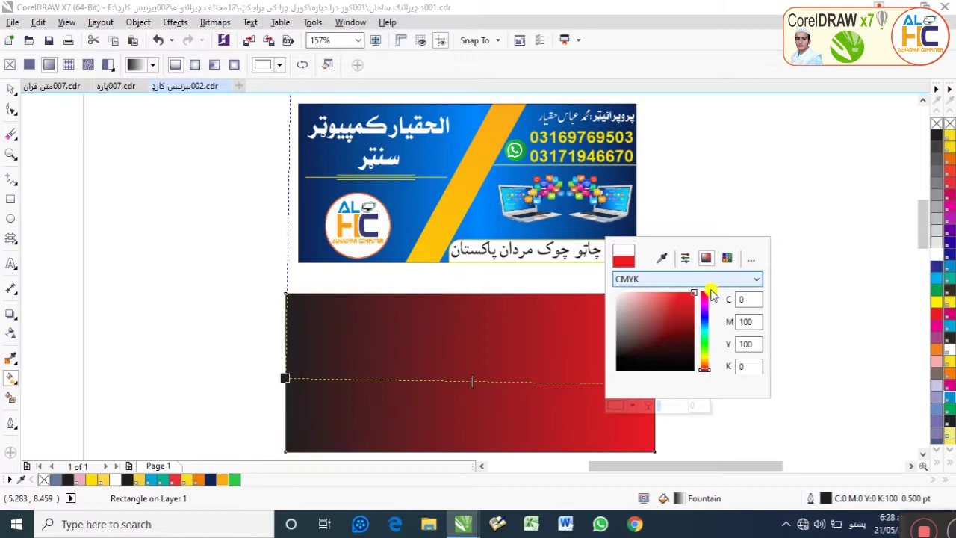
mouse_move(694, 306)
mouse_down()
mouse_move(692, 316)
mouse_move(693, 296)
mouse_move(704, 316)
mouse_up()
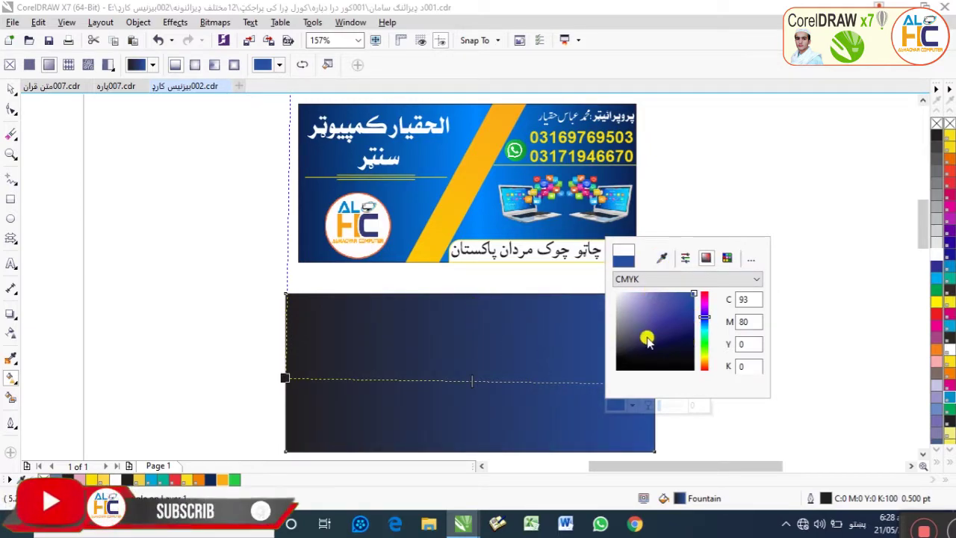
click(686, 314)
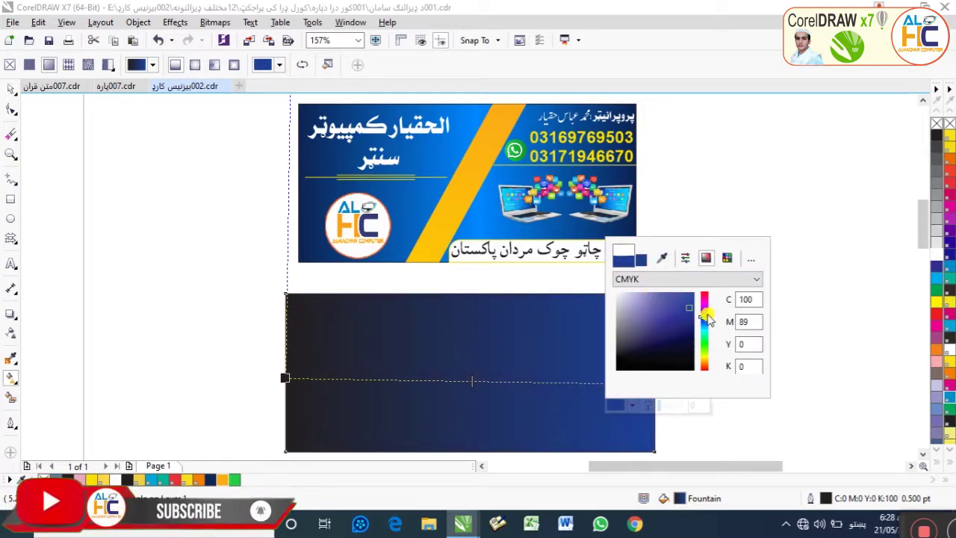
drag(708, 319, 693, 295)
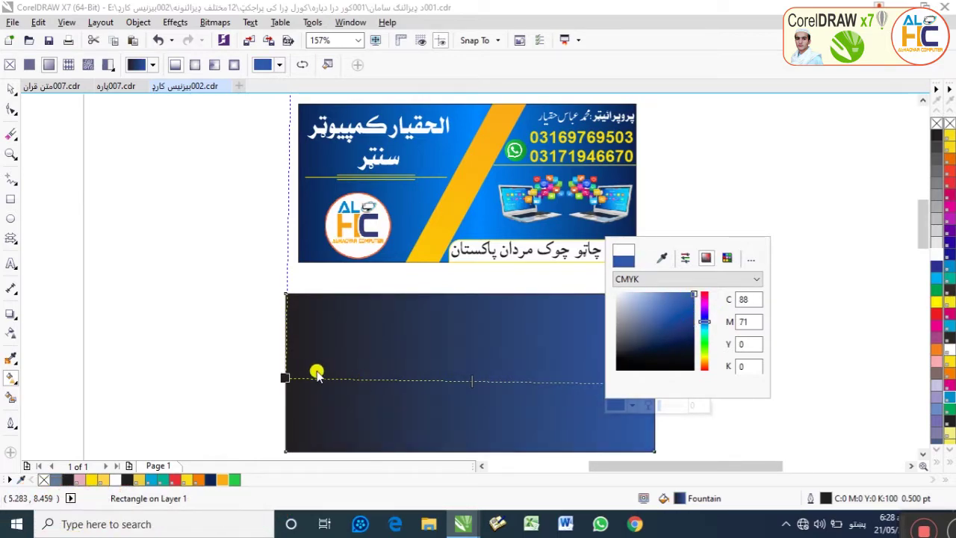
- Recolour the left end of the gradient by sampling the blue at the rectangle's right edge
click(285, 377)
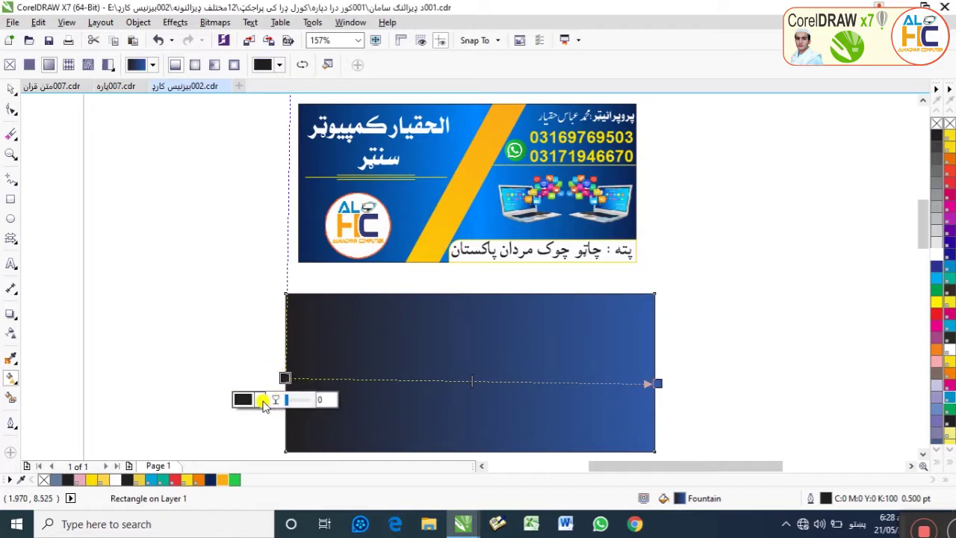
click(261, 398)
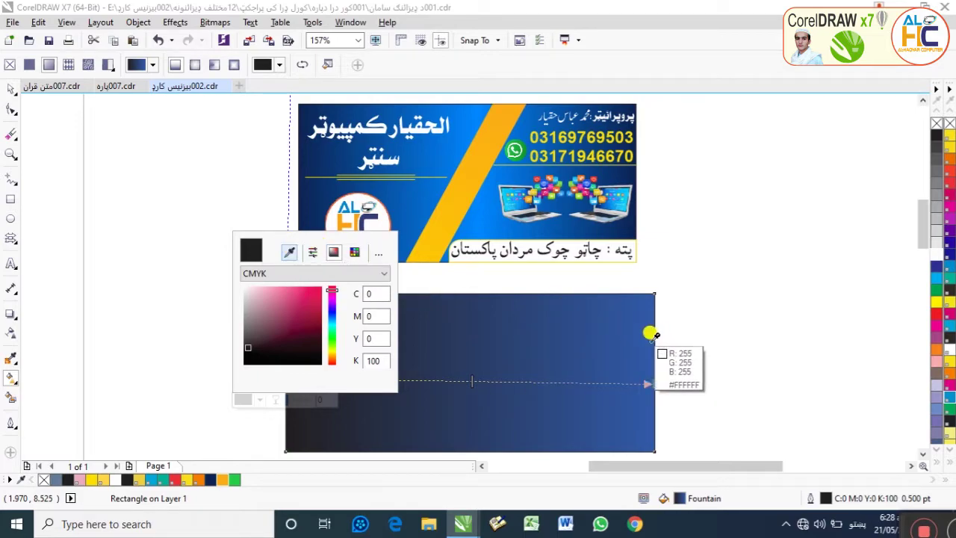
click(647, 337)
- Add a colour node at the middle of the gradient and set it to bright blue #0059FF
click(470, 379)
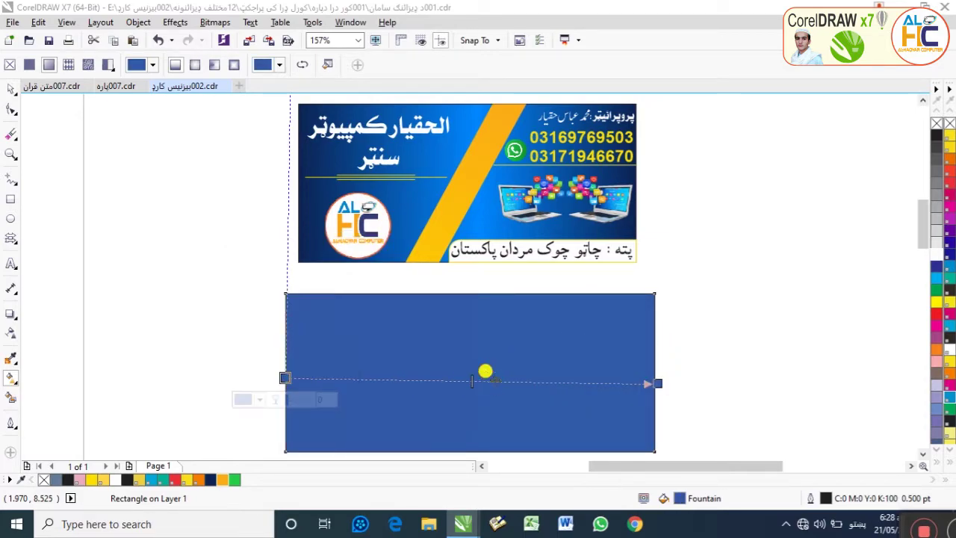
double_click(476, 382)
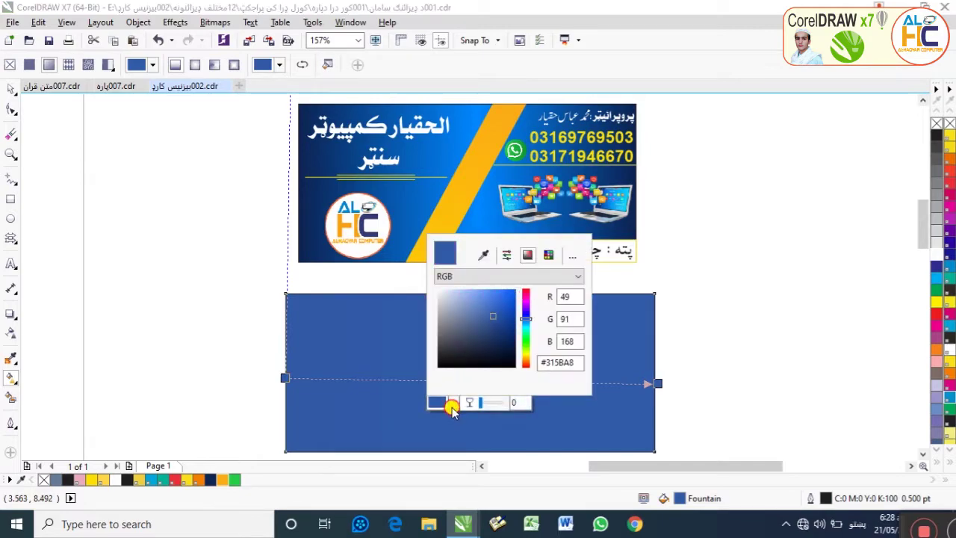
click(453, 403)
double_click(478, 378)
double_click(477, 378)
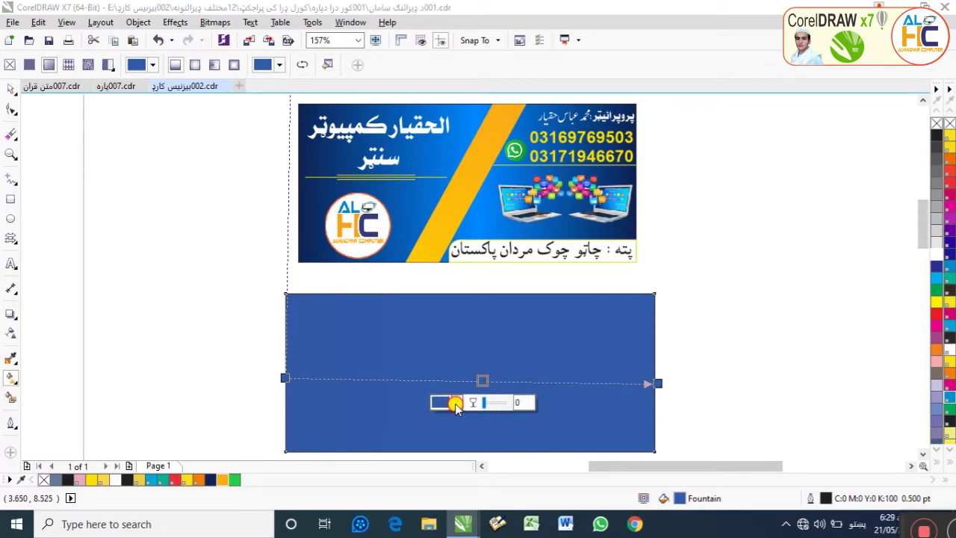
click(453, 404)
click(529, 319)
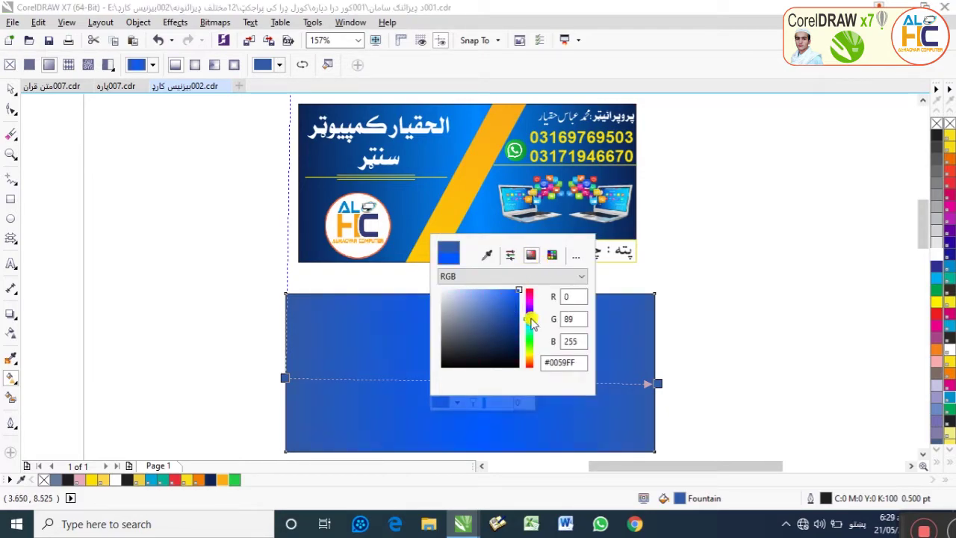
- Darken the colour at the left end of the gradient to navy blue
click(284, 377)
click(261, 400)
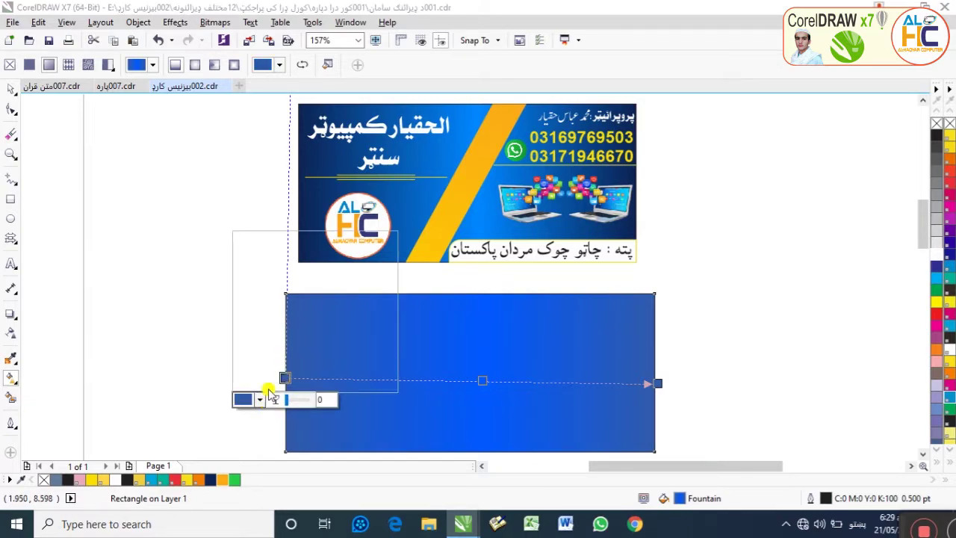
drag(304, 315, 317, 329)
- Match the right end of the gradient to the navy blue sampled from the rectangle's left edge
click(654, 382)
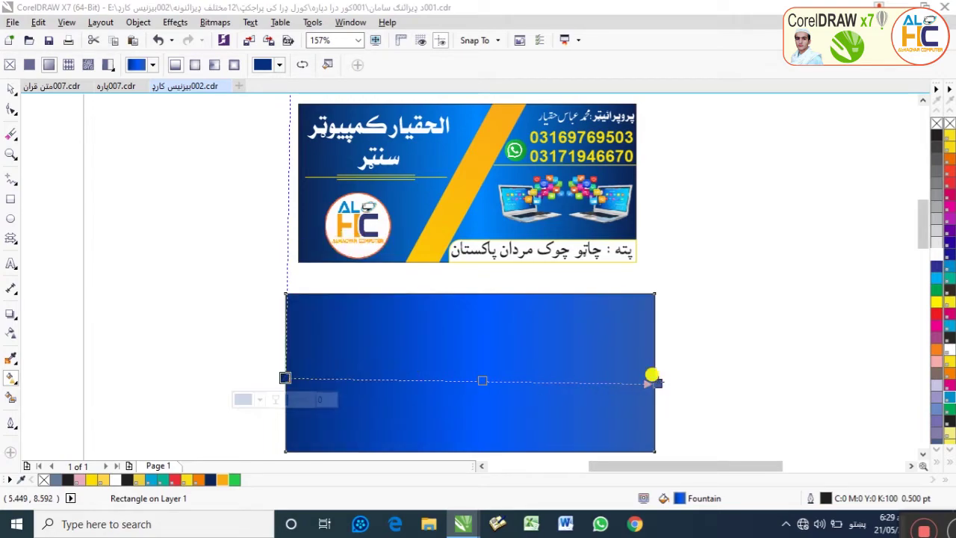
click(617, 404)
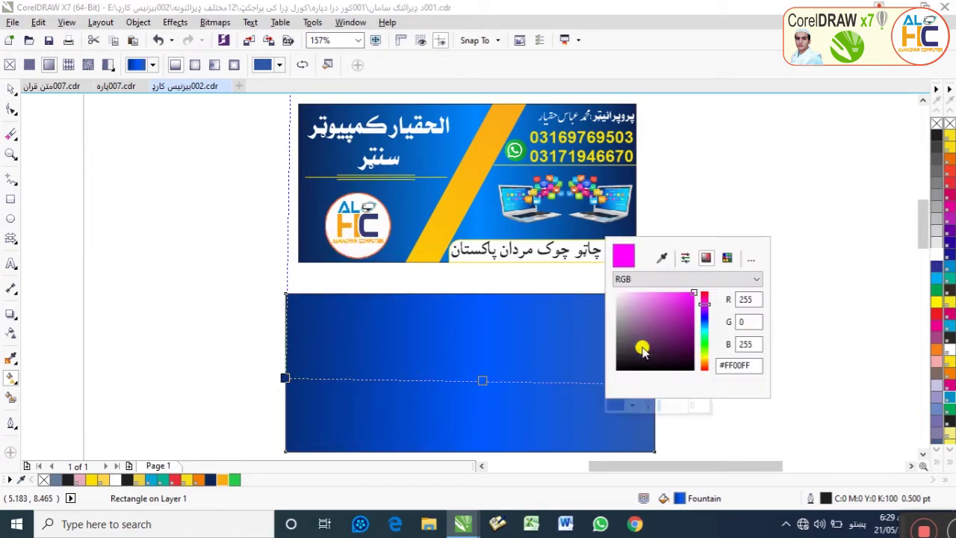
click(666, 257)
click(285, 321)
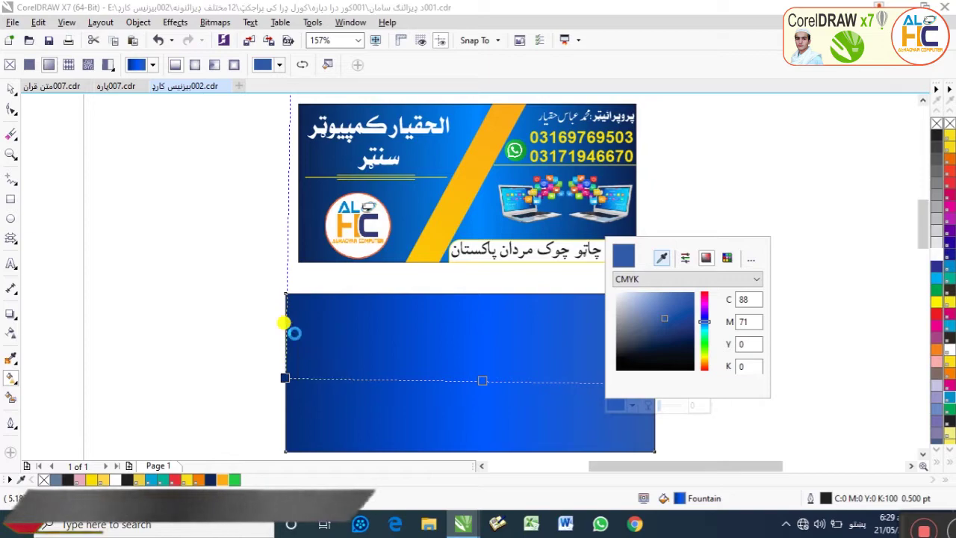
click(194, 263)
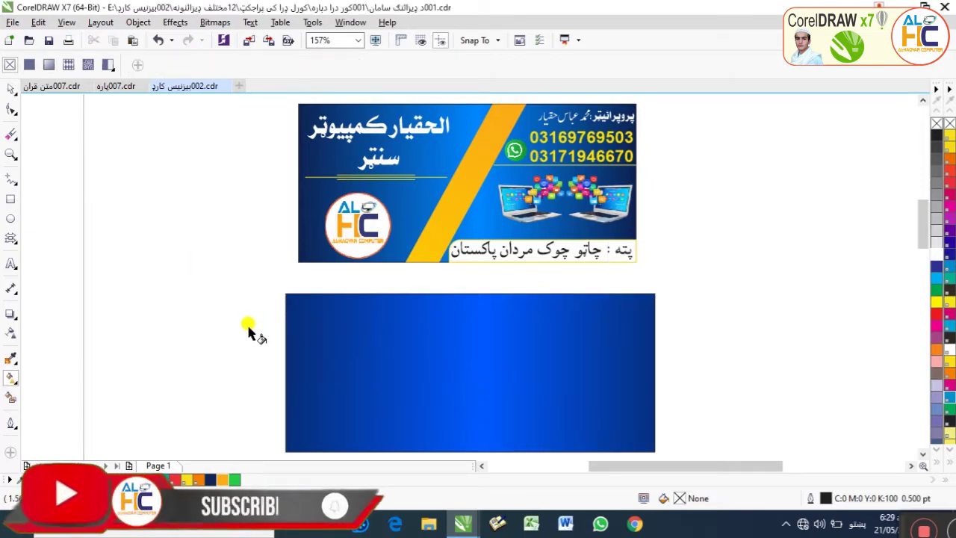
- Draw a rectangle about 1.47 by 1.5 inches over the blue card's left end, filled orange C0 M36 Y100 K0 with no outline
click(11, 89)
click(348, 367)
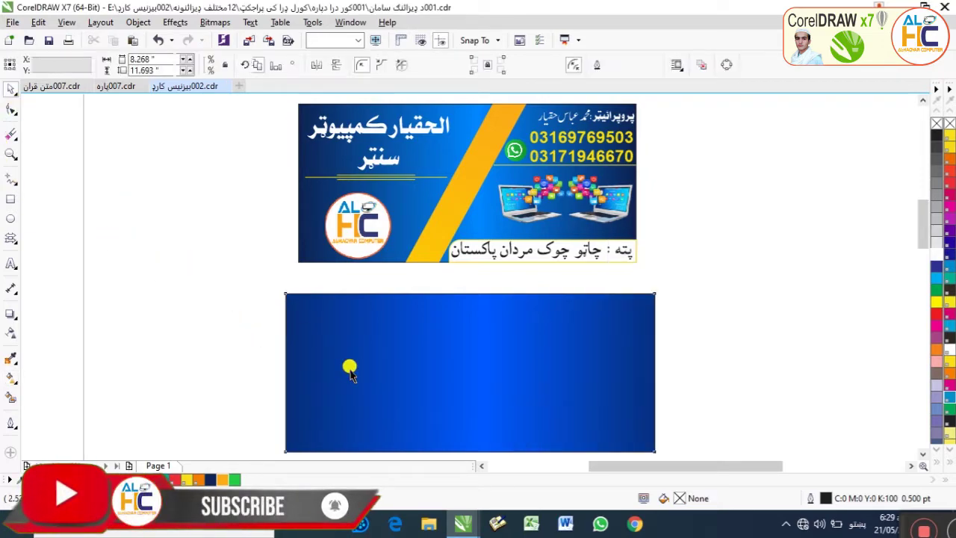
click(457, 186)
click(458, 190)
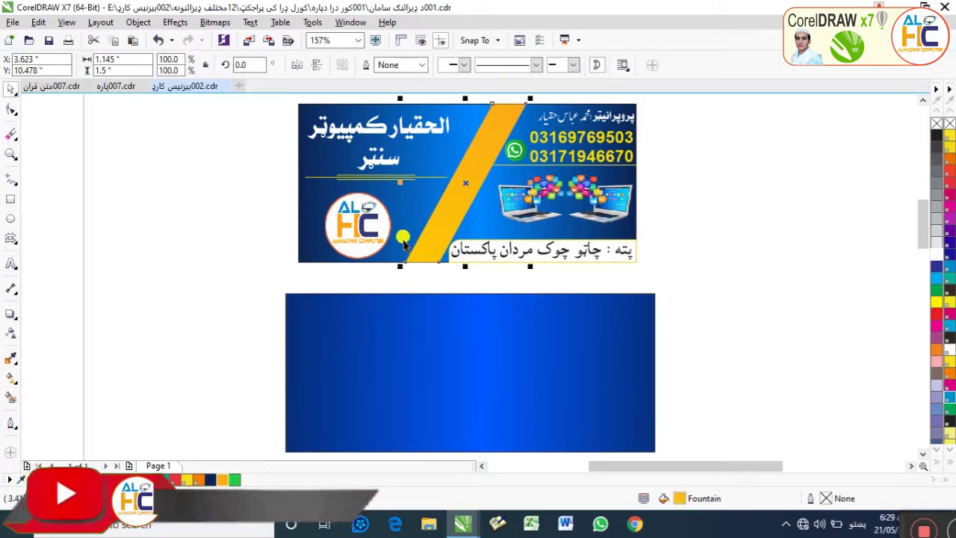
click(60, 183)
click(11, 200)
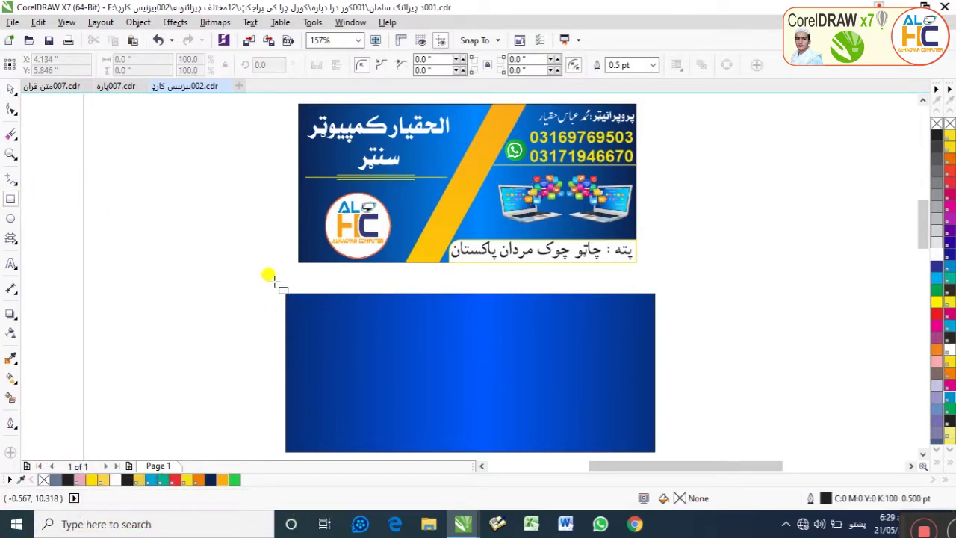
drag(283, 292, 440, 409)
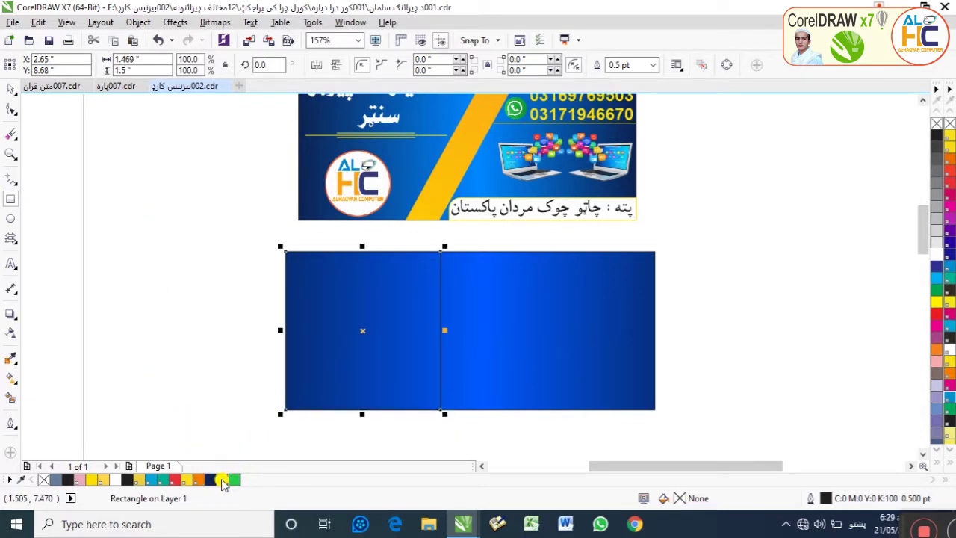
click(224, 482)
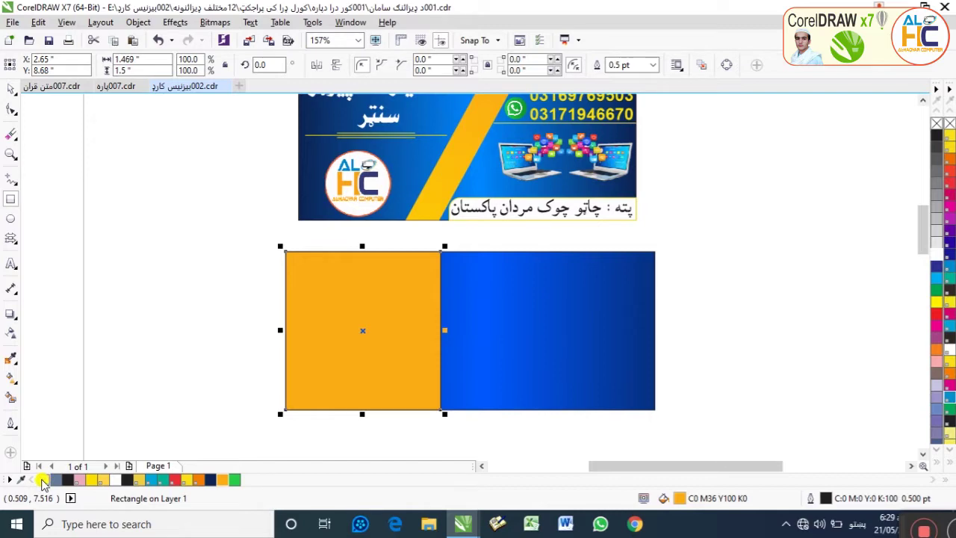
right_click(43, 479)
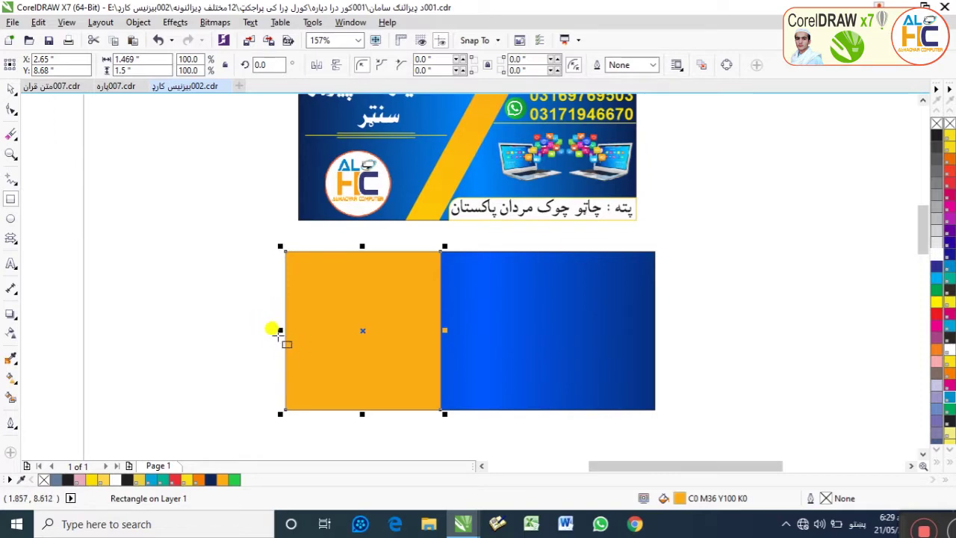
- Narrow the orange rectangle to a thin vertical strip from its left side and skew it into a stripe leaning right
drag(281, 329, 402, 332)
drag(431, 288, 410, 259)
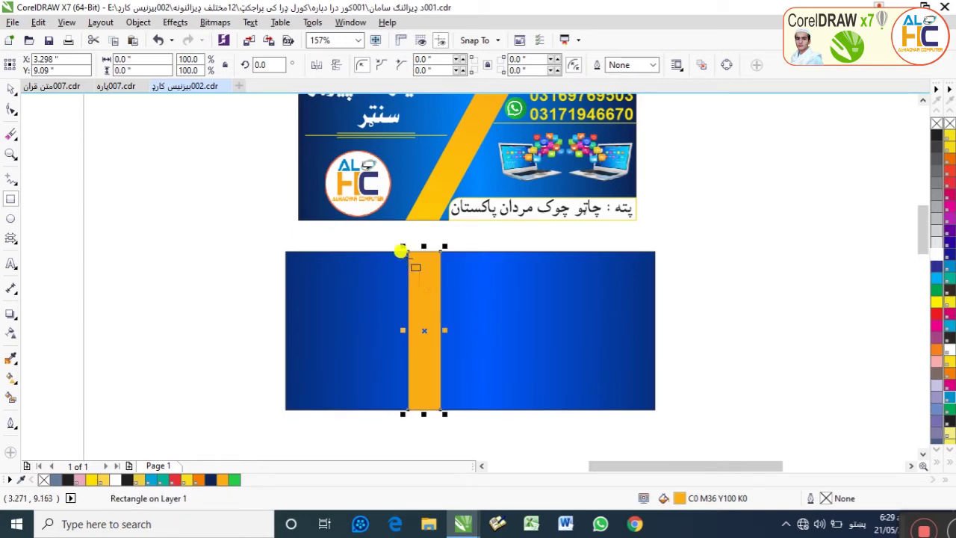
click(415, 261)
scroll(416, 261, up, 2)
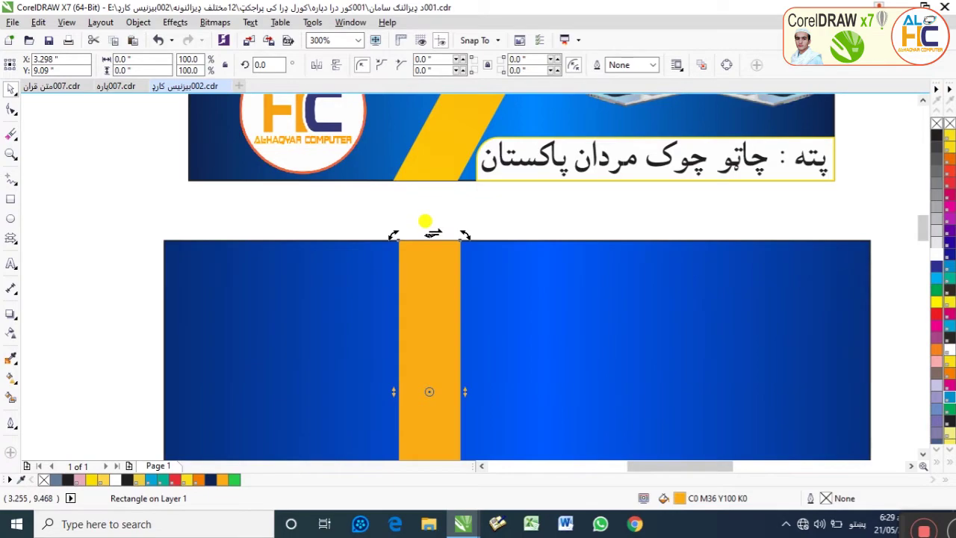
drag(425, 221, 561, 236)
scroll(561, 236, down, 2)
- Move the orange stripe slightly left and adjust its slant by skewing its bottom and top edges to the right
click(525, 303)
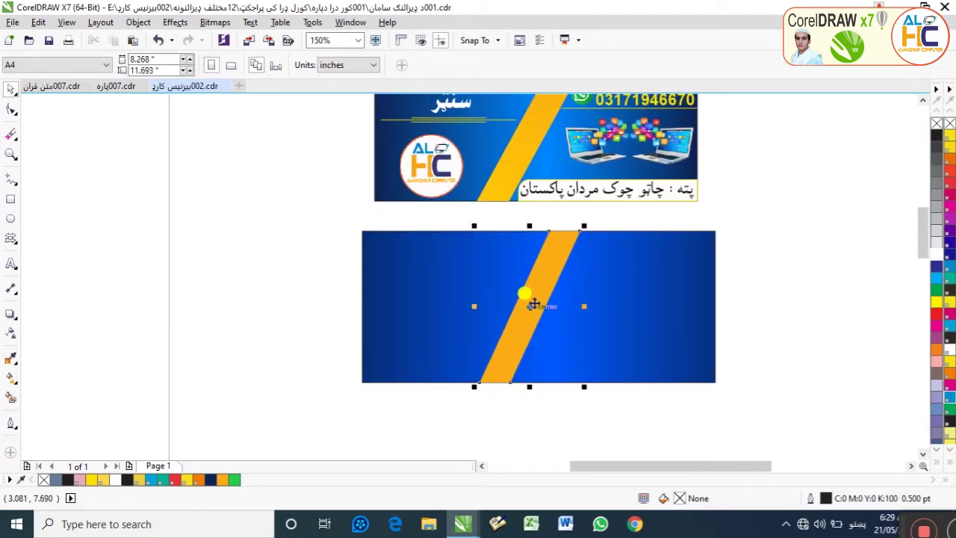
mouse_move(525, 303)
mouse_down()
mouse_move(533, 294)
mouse_move(521, 302)
mouse_up()
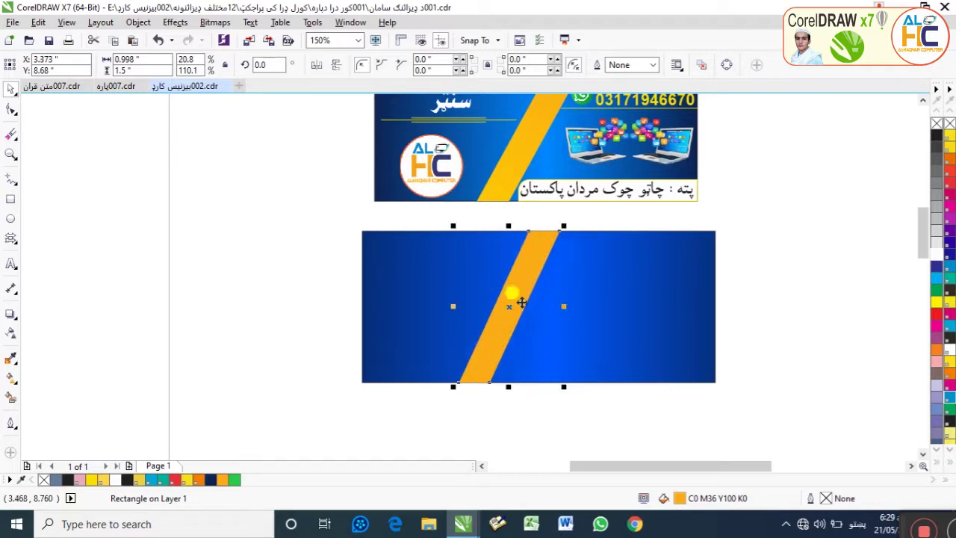
click(492, 350)
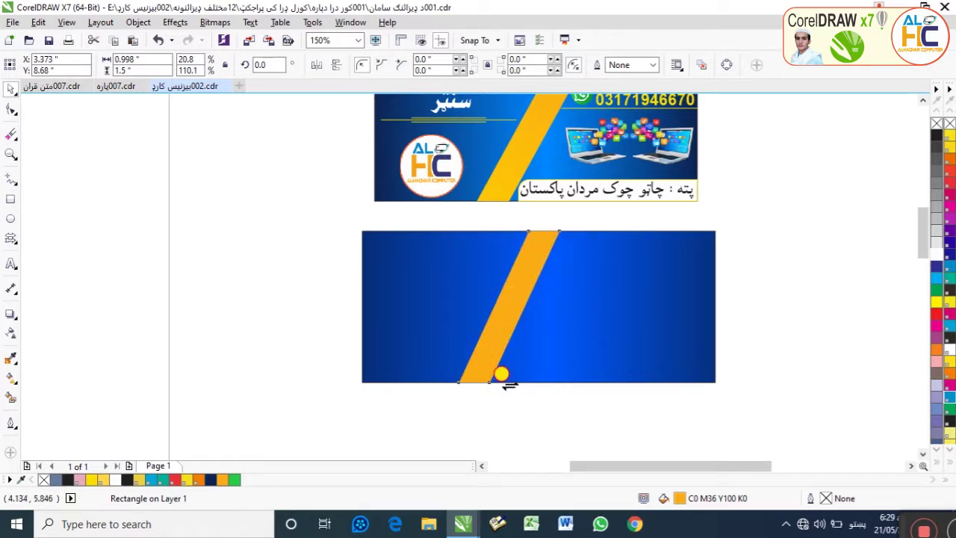
drag(509, 384, 530, 384)
click(508, 277)
click(524, 237)
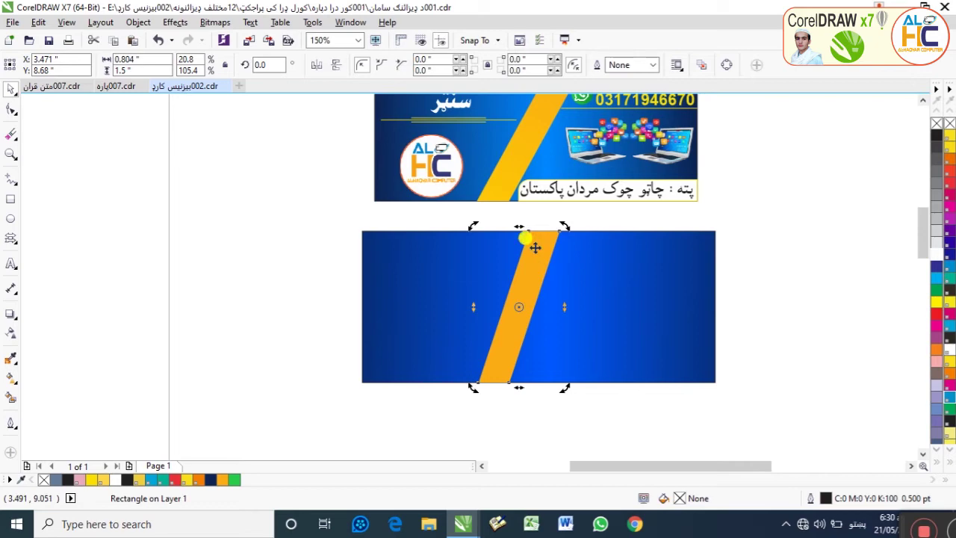
drag(515, 223, 527, 221)
click(528, 387)
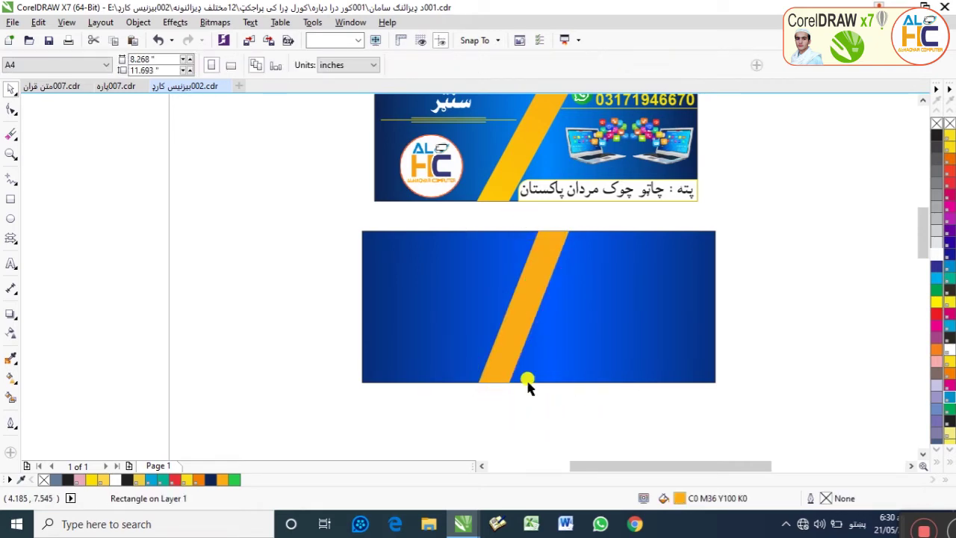
- Copy the round AL HC logo from the sample card to the lower-left part of the new blue card
scroll(527, 387, down, 2)
drag(554, 288, 299, 444)
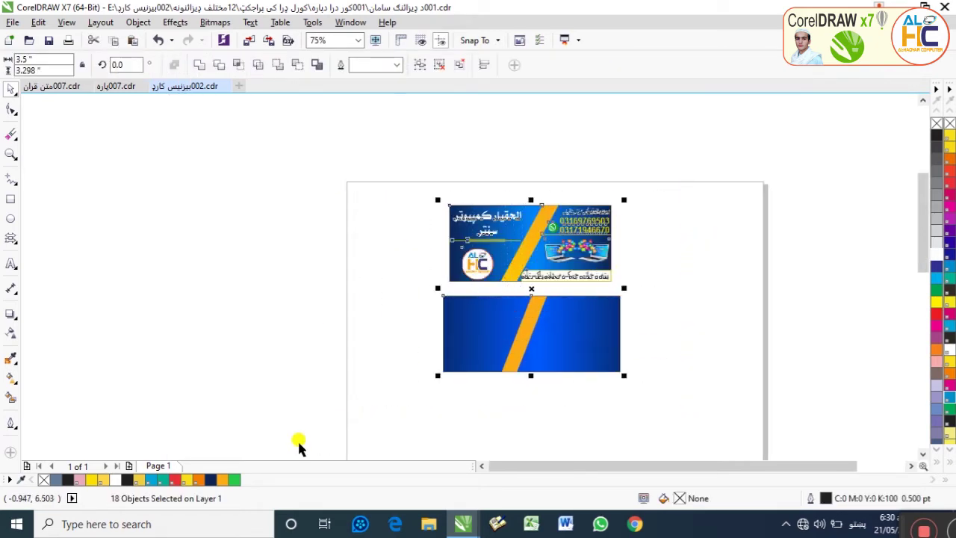
key(shift+F2)
click(715, 248)
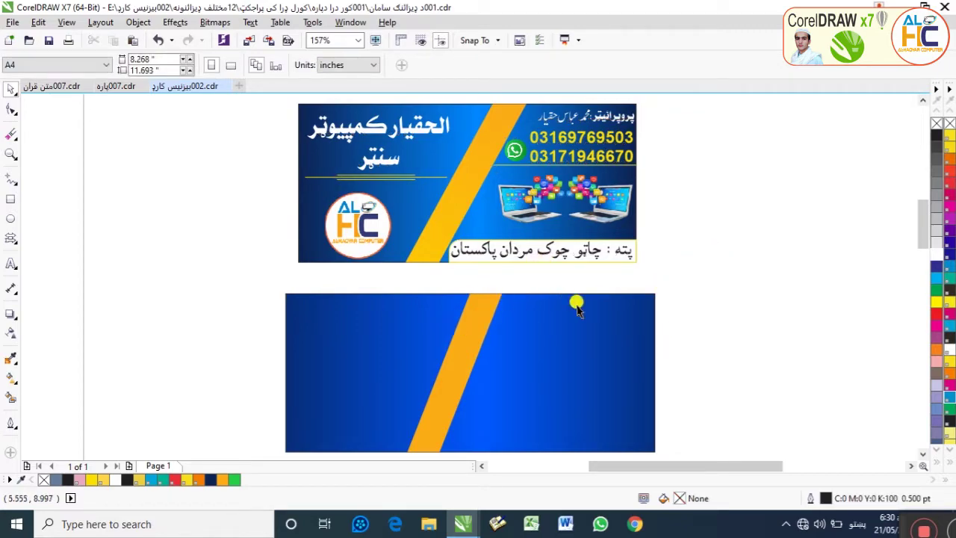
drag(358, 233, 342, 417)
scroll(224, 440, down, 2)
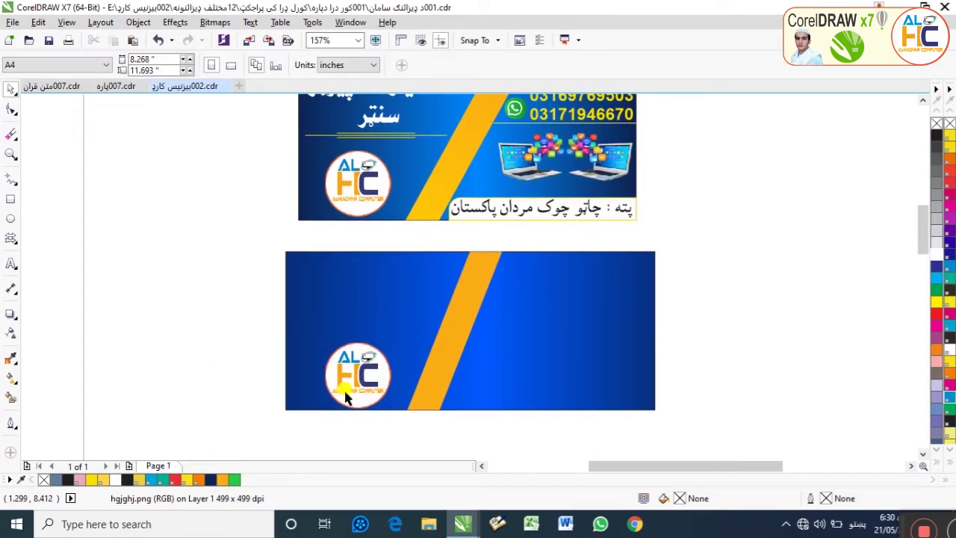
click(217, 271)
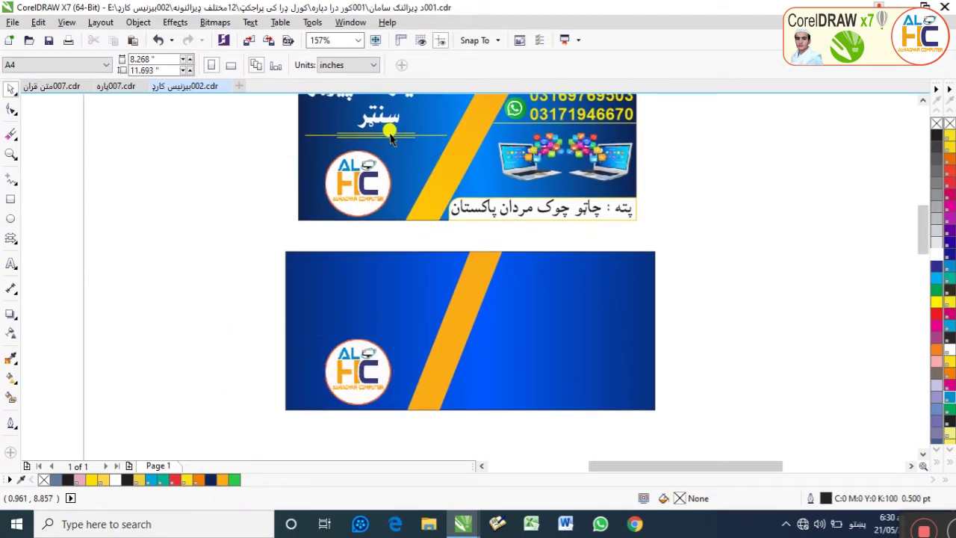
- Draw a horizontal 2-point line about 1.53 inches long above the logo, up to the orange stripe, and colour it yellow
click(373, 136)
click(150, 251)
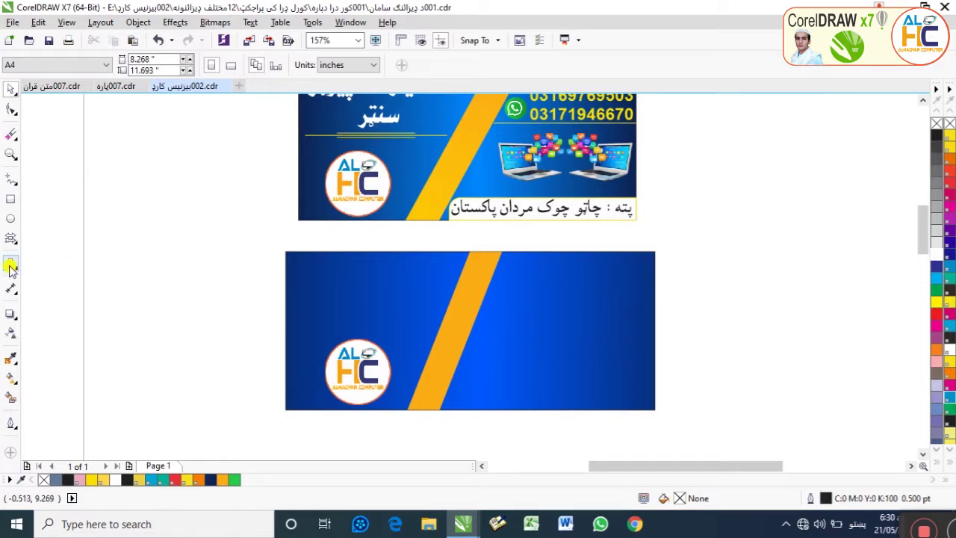
click(10, 179)
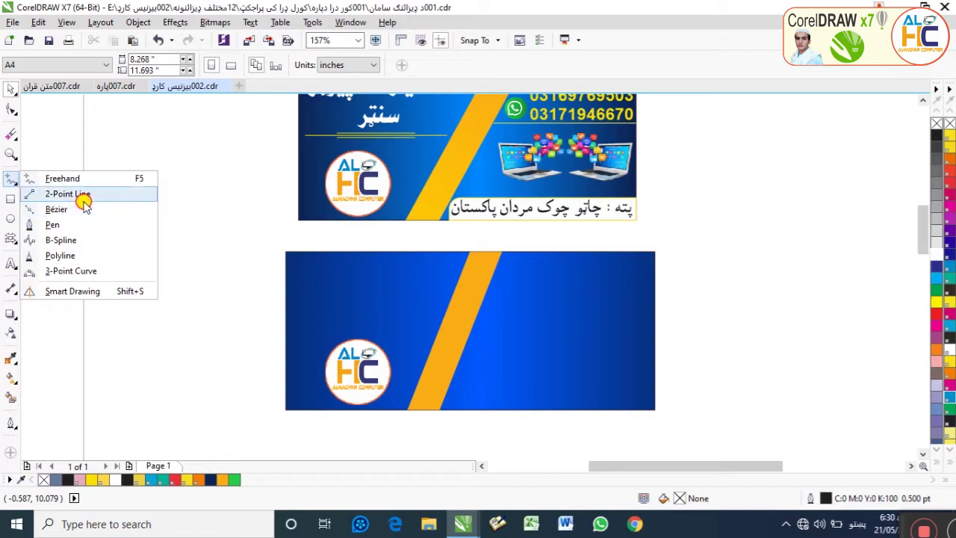
click(78, 193)
drag(284, 299, 445, 302)
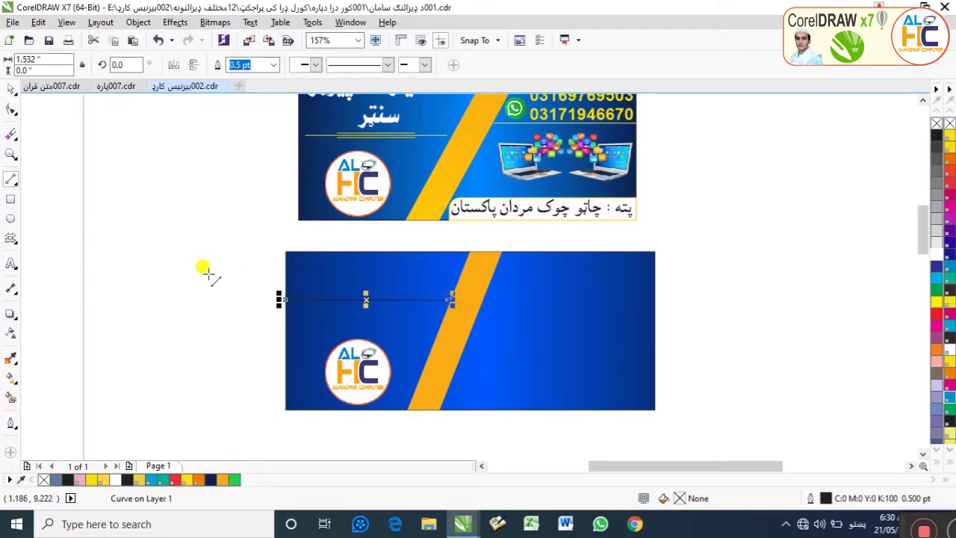
key(shift+F2)
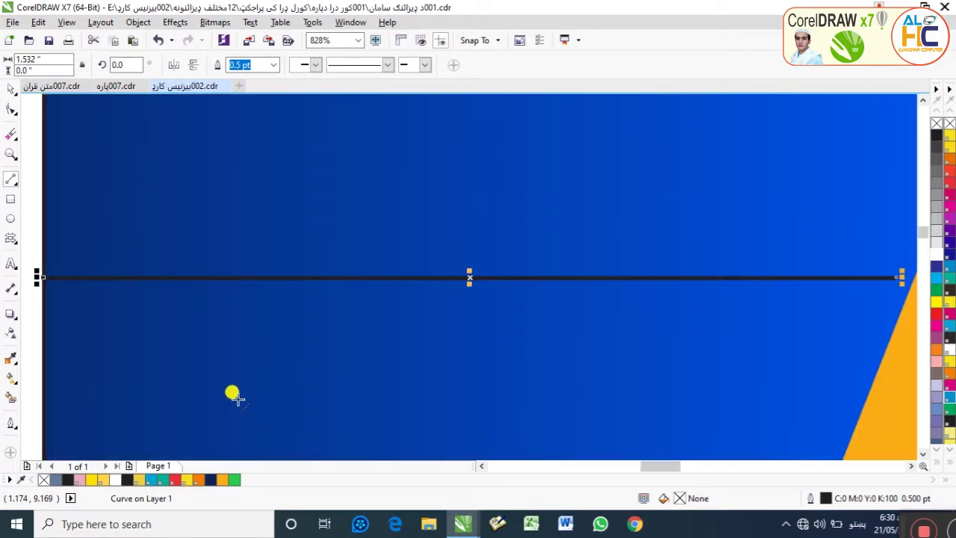
right_click(190, 479)
scroll(183, 306, down, 4)
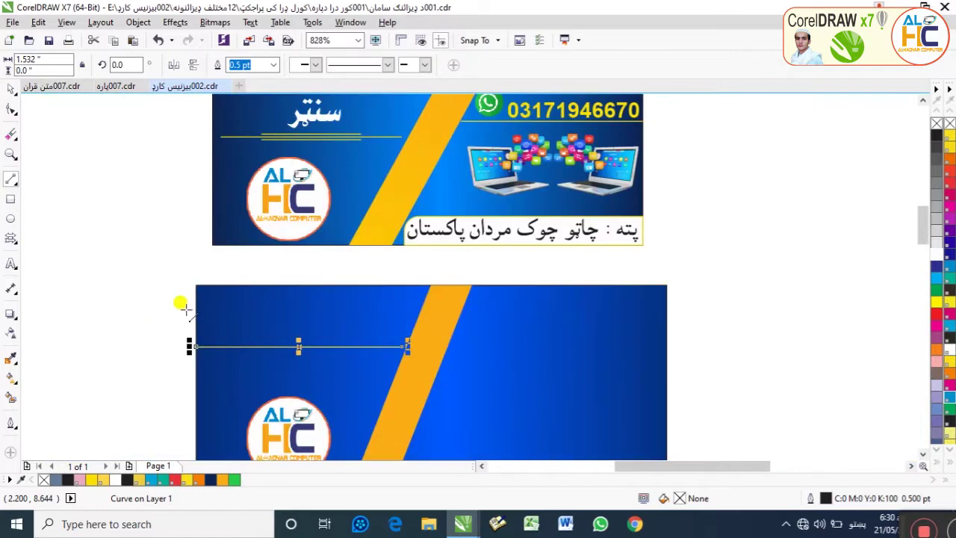
- Shorten the yellow line to about 1.44 inches around its centre and duplicate it closely above and below
click(12, 89)
scroll(149, 348, up, 2)
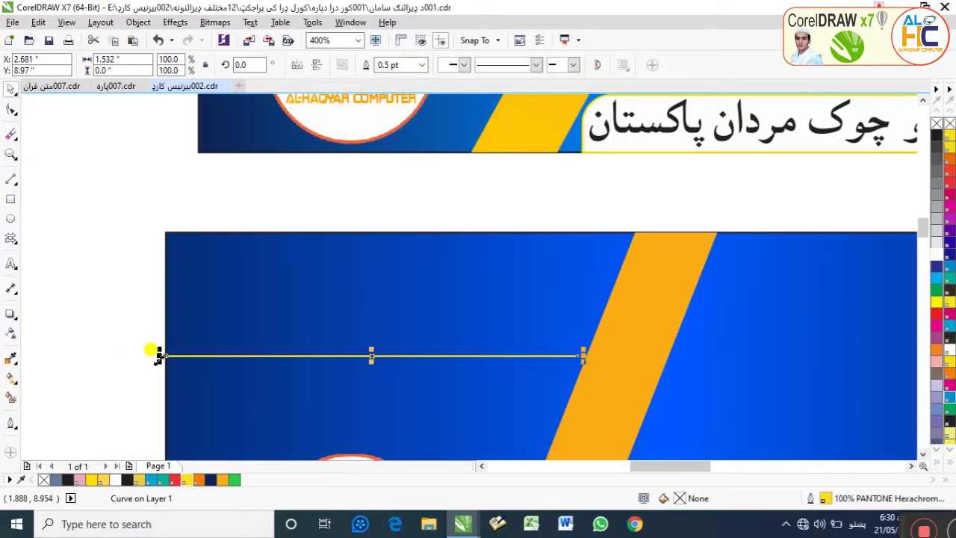
drag(159, 356, 173, 357)
scroll(295, 363, up, 2)
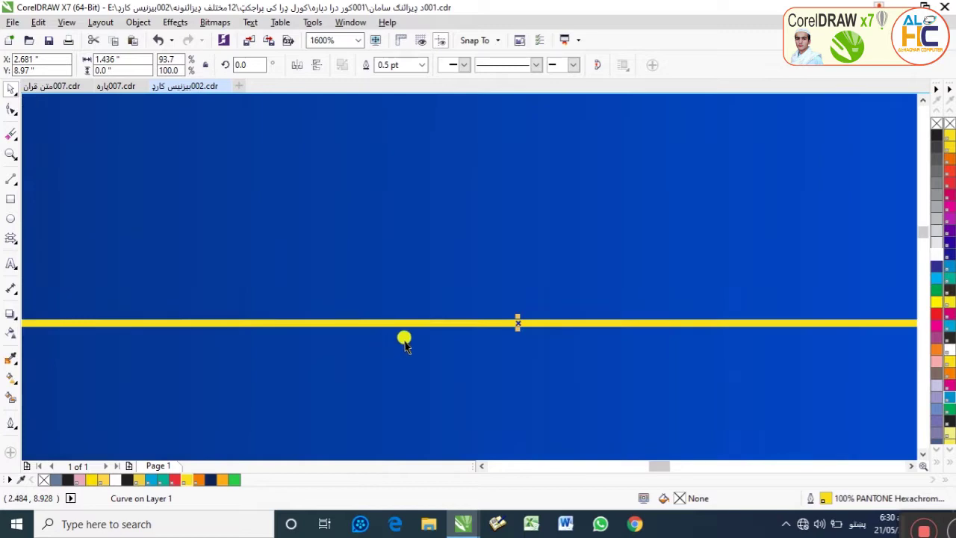
mouse_move(513, 324)
mouse_down()
mouse_move(521, 292)
mouse_move(527, 306)
mouse_move(510, 322)
mouse_move(512, 336)
mouse_up()
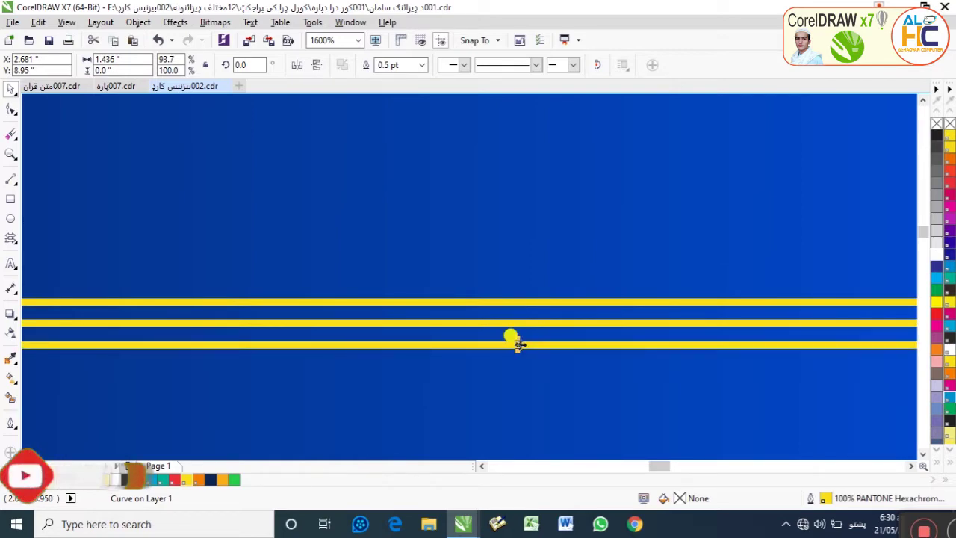
scroll(522, 335, down, 2)
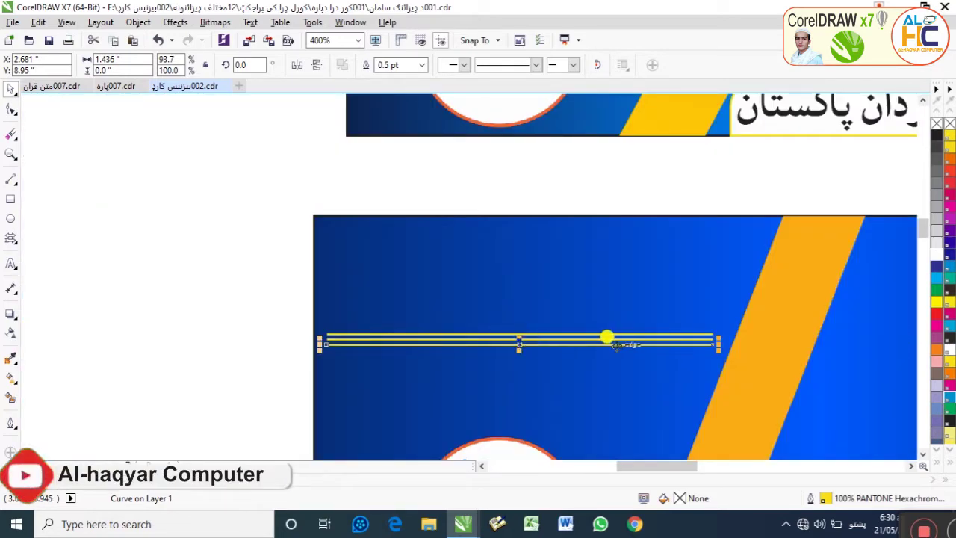
- Shorten the upper and lower yellow lines together around their centre, leaving the middle line longer
scroll(612, 342, up, 2)
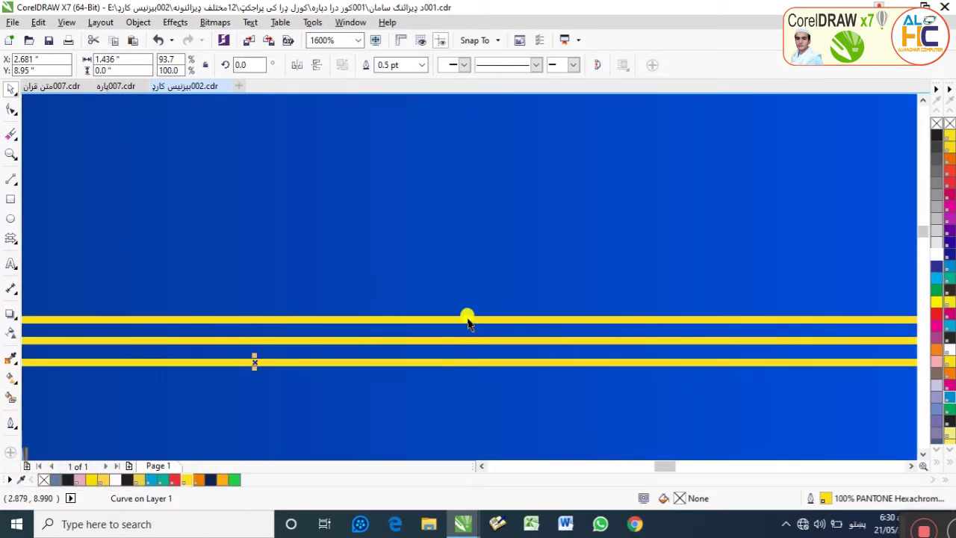
shift+click(426, 323)
scroll(426, 324, down, 2)
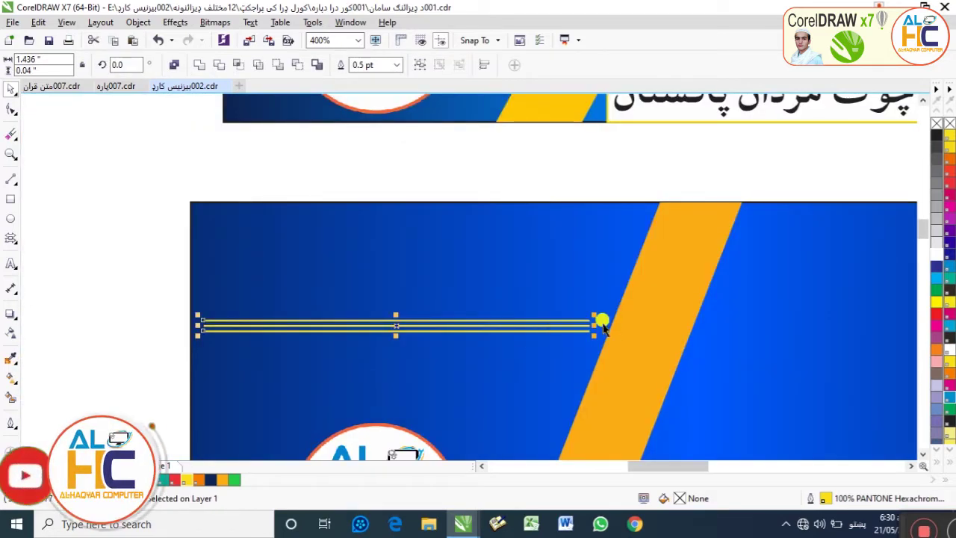
drag(594, 325, 474, 376)
drag(498, 394, 494, 380)
click(117, 279)
- Move the three yellow lines down to just above the logo and narrow them together to about 1.36 inches
drag(117, 279, 695, 406)
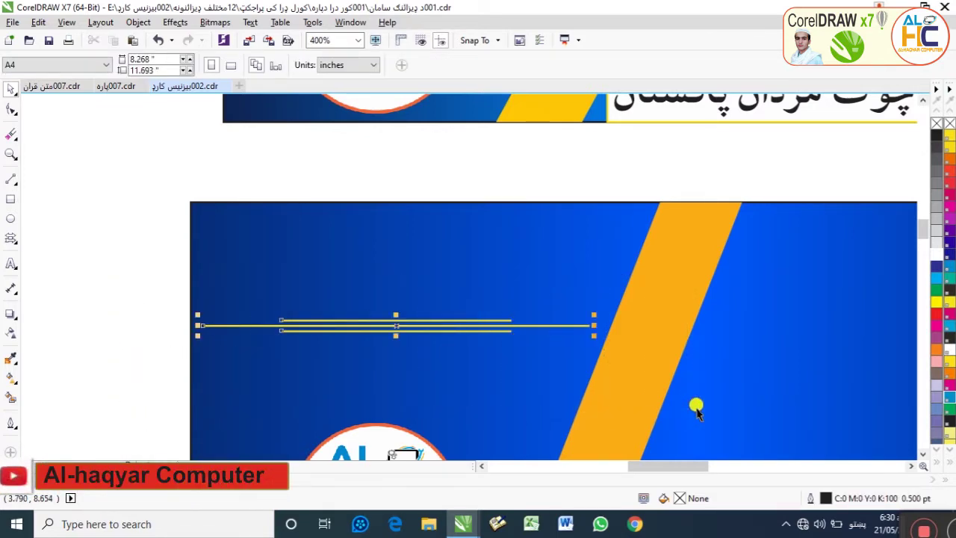
drag(503, 331, 501, 380)
click(465, 367)
click(490, 369)
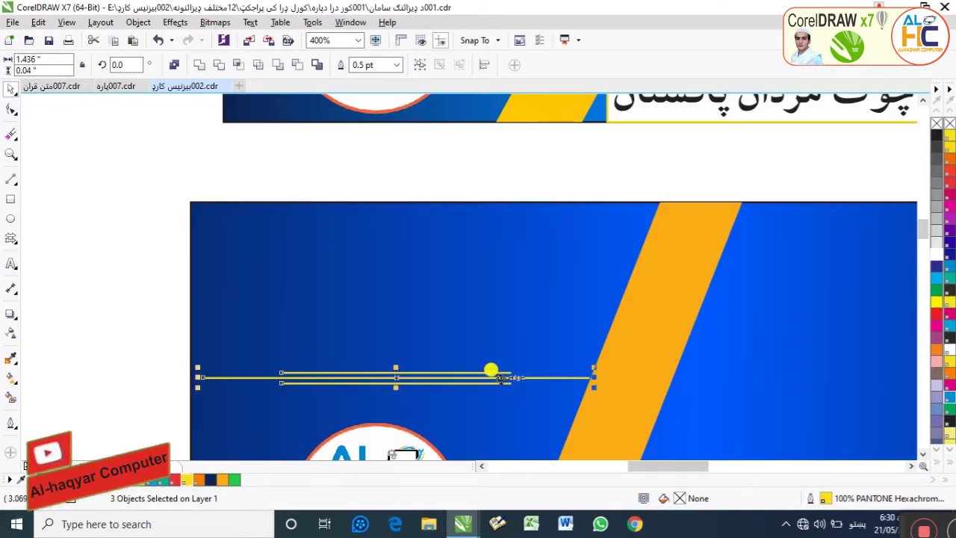
drag(584, 367, 568, 371)
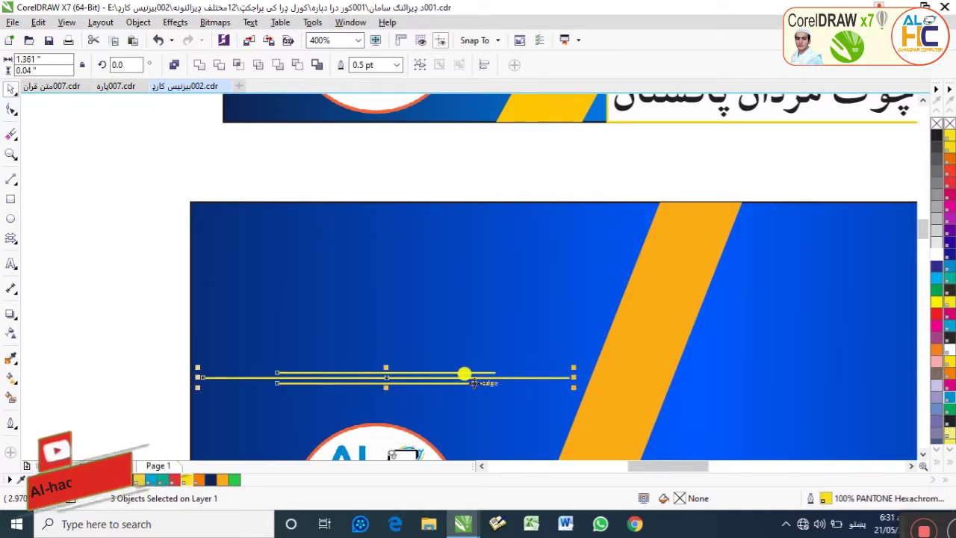
click(146, 310)
- Copy the two-line white title الحقیار کمپیوټر سنټر from the sample card to above the yellow lines on the new card
scroll(145, 310, down, 2)
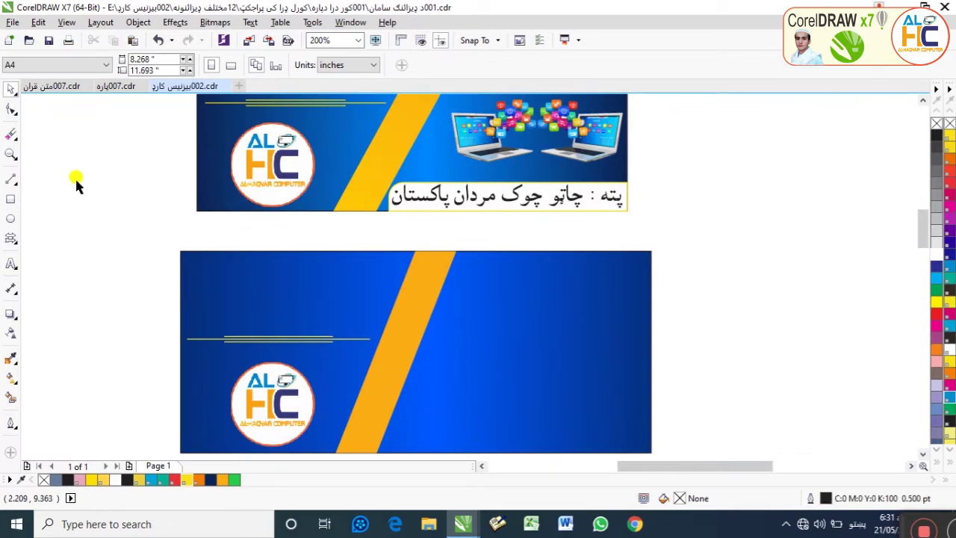
scroll(138, 93, up, 3)
scroll(139, 93, up, 1)
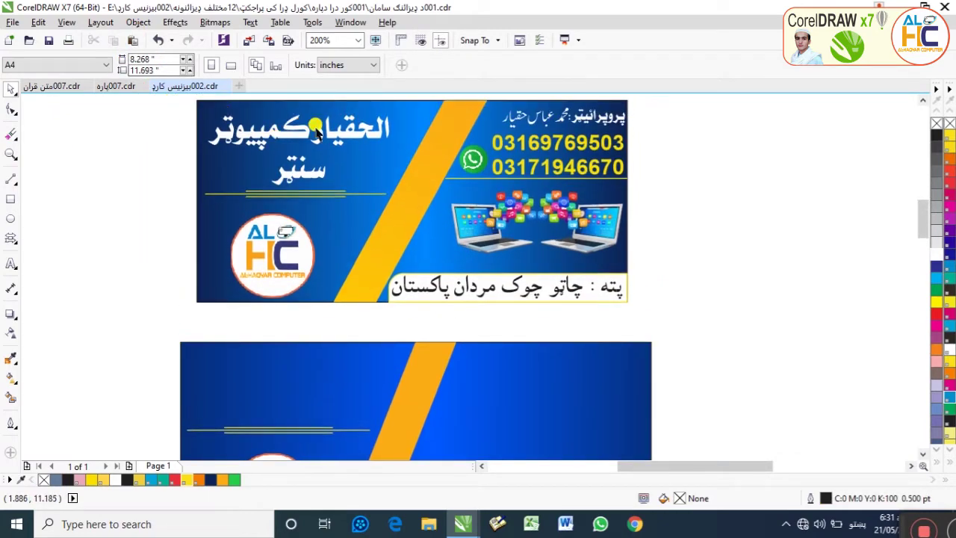
click(306, 172)
shift+click(306, 171)
mouse_move(262, 165)
mouse_down()
mouse_move(329, 375)
mouse_move(273, 375)
mouse_move(254, 410)
mouse_up()
click(95, 351)
scroll(82, 328, down, 2)
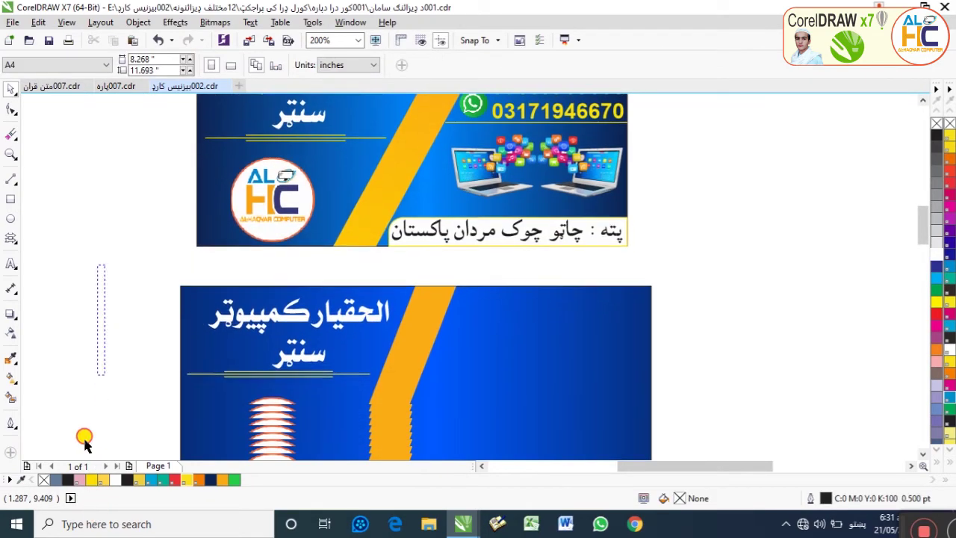
scroll(562, 209, down, 1)
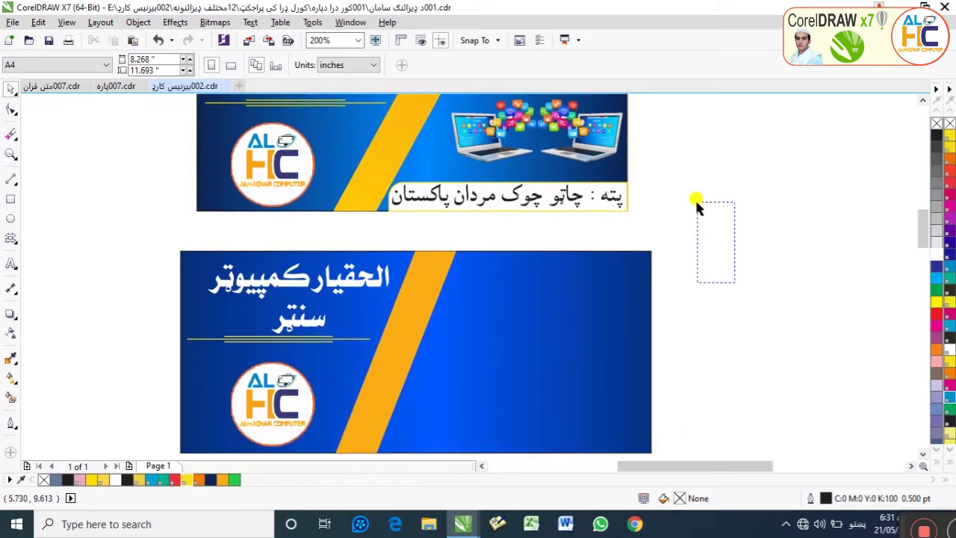
- Open the import dialog and look through the Program Images folder for a picture to place on the card
click(527, 122)
click(674, 157)
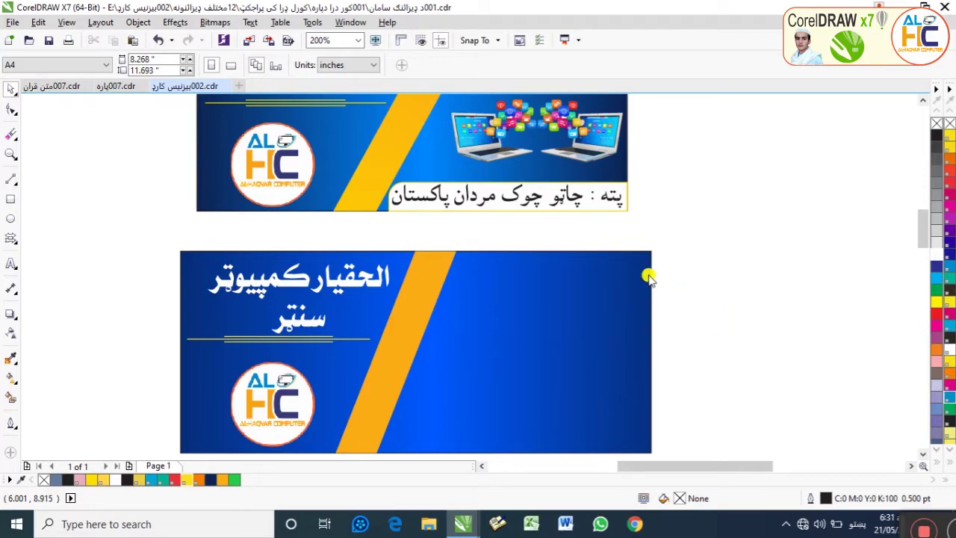
key(ctrl+i)
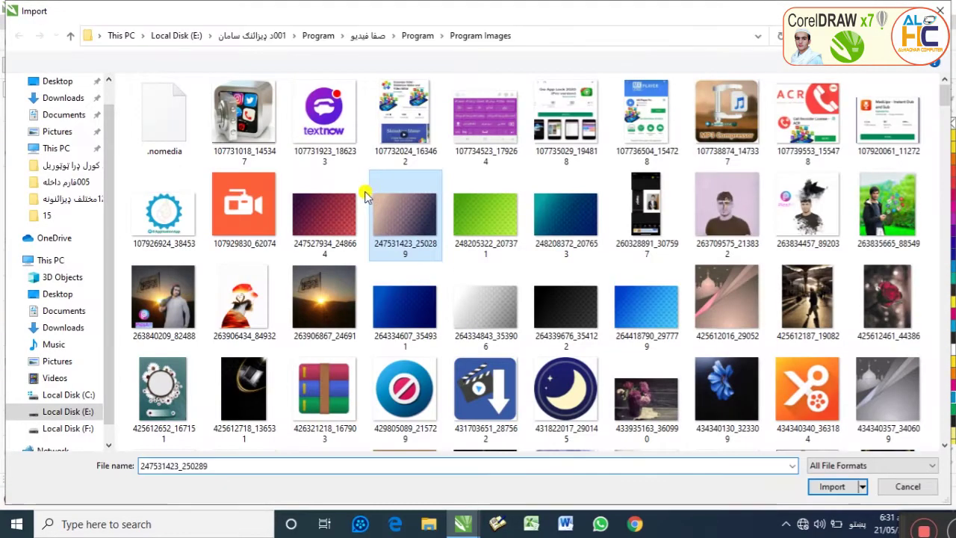
click(355, 200)
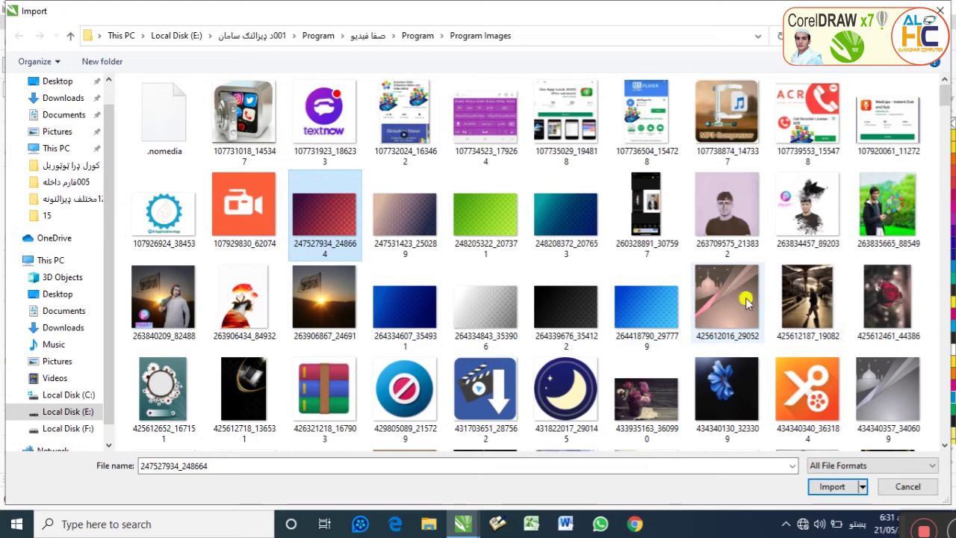
scroll(543, 320, down, 10)
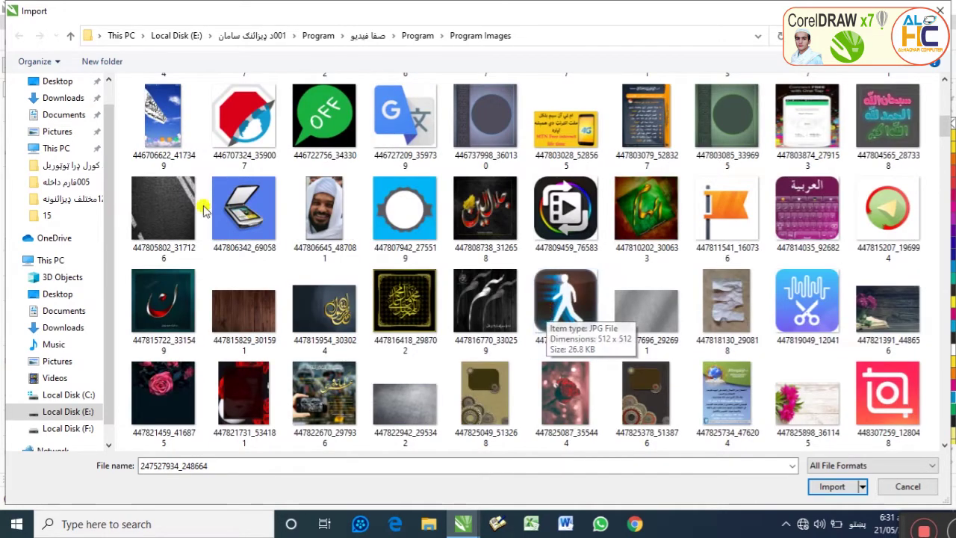
scroll(343, 242, down, 15)
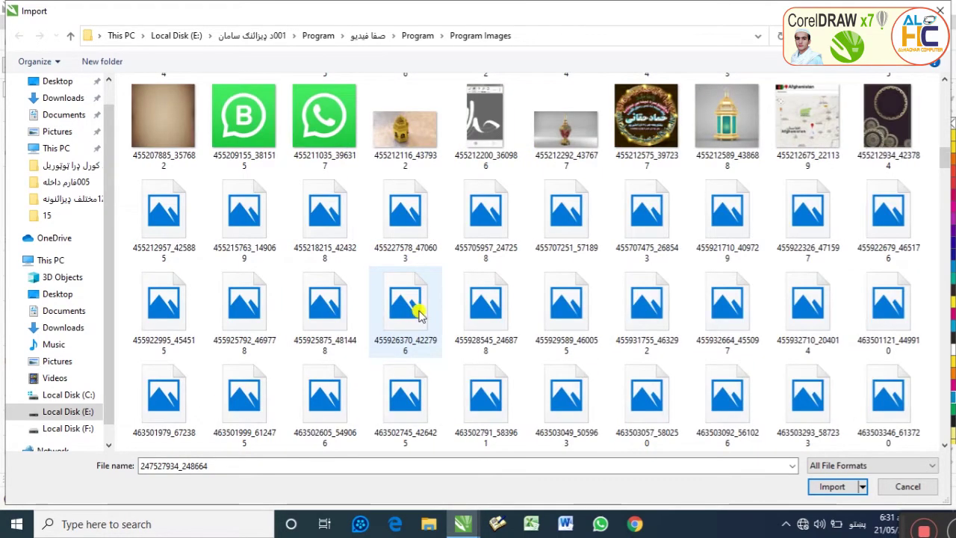
scroll(355, 236, up, 3)
scroll(389, 239, down, 3)
scroll(395, 241, up, 3)
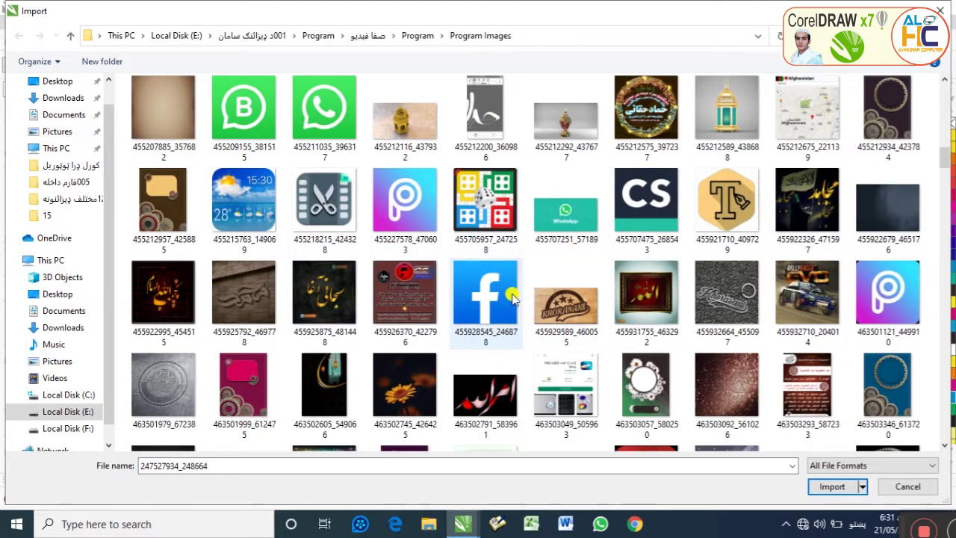
scroll(346, 249, down, 10)
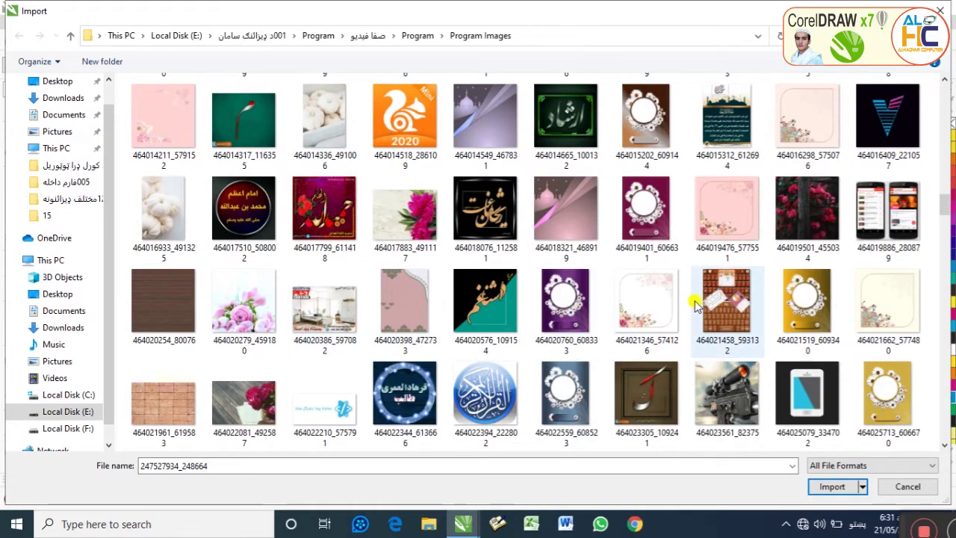
scroll(620, 313, down, 3)
scroll(395, 324, down, 8)
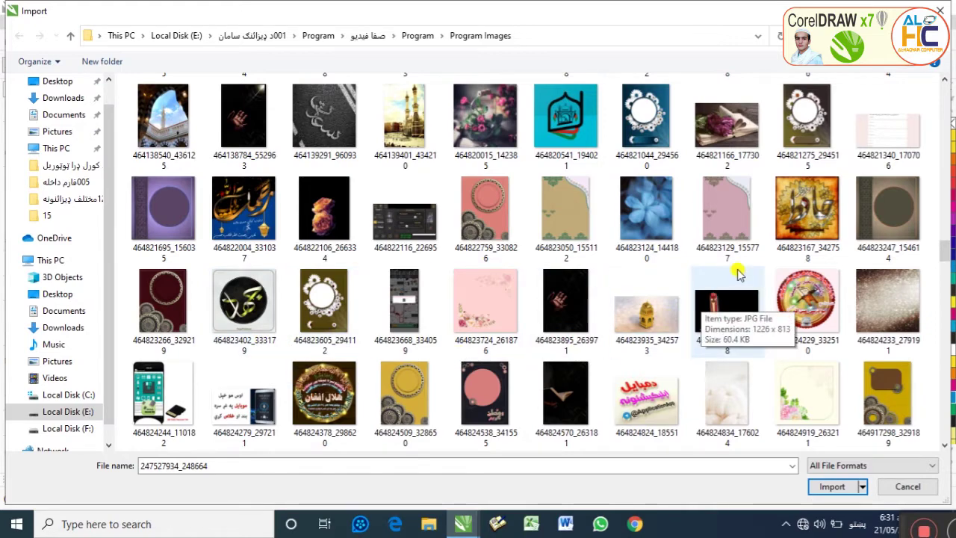
scroll(730, 236, down, 3)
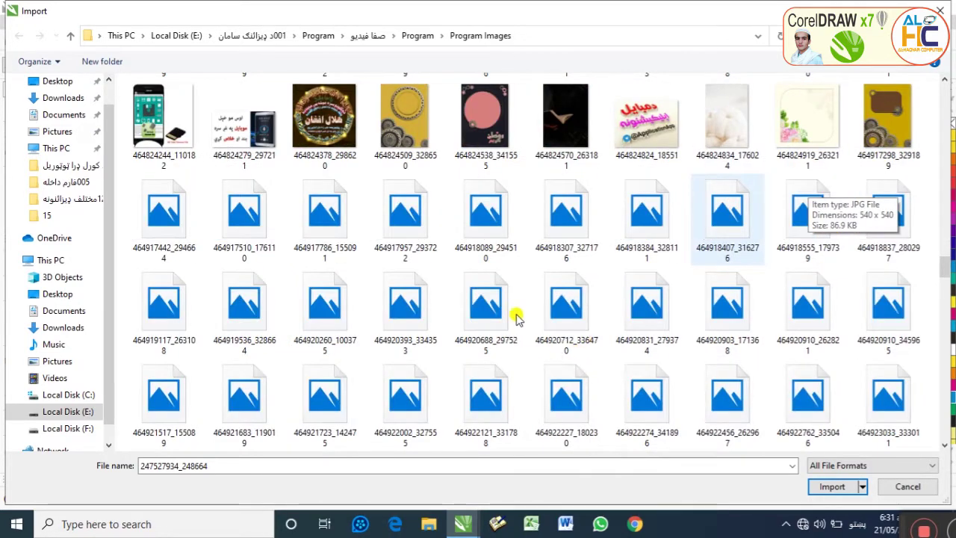
scroll(518, 317, down, 3)
click(661, 278)
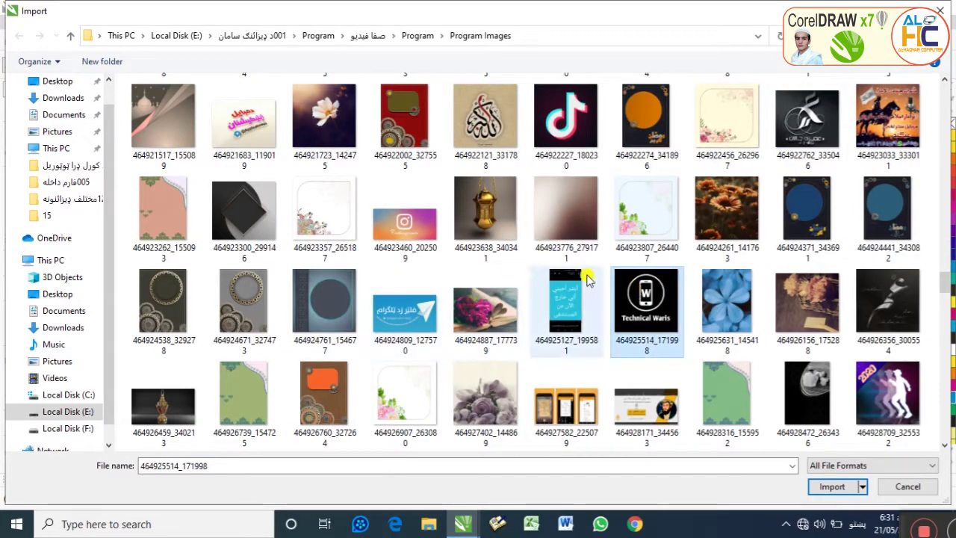
scroll(633, 211, up, 10)
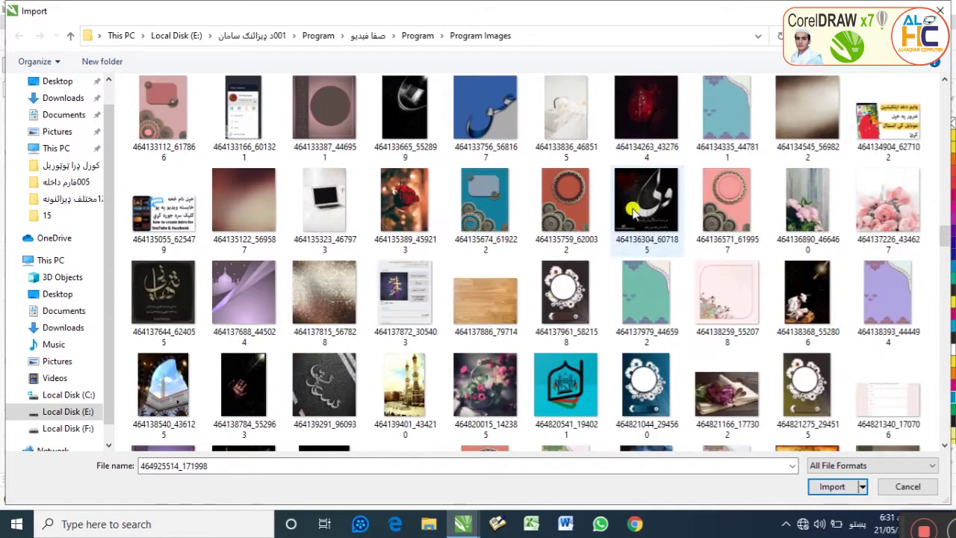
scroll(577, 201, up, 6)
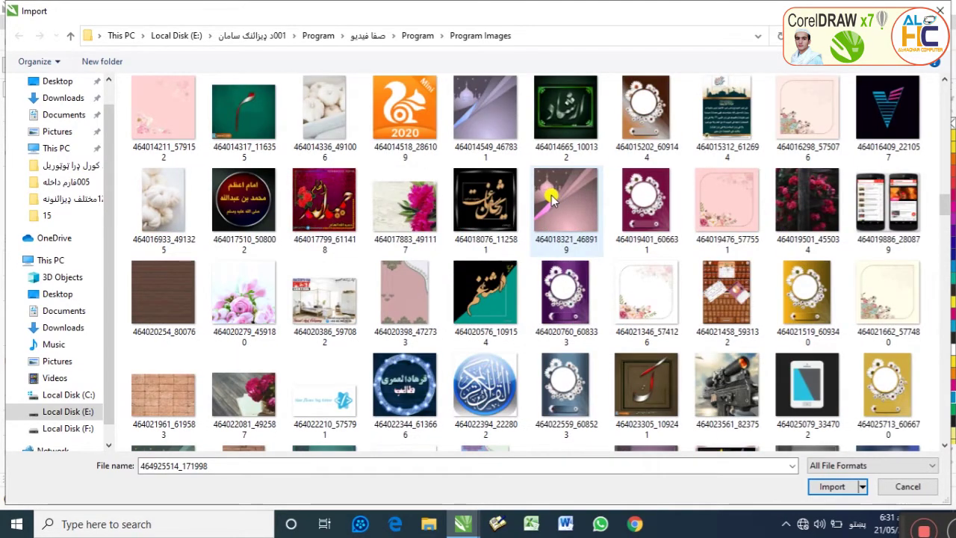
scroll(567, 197, up, 6)
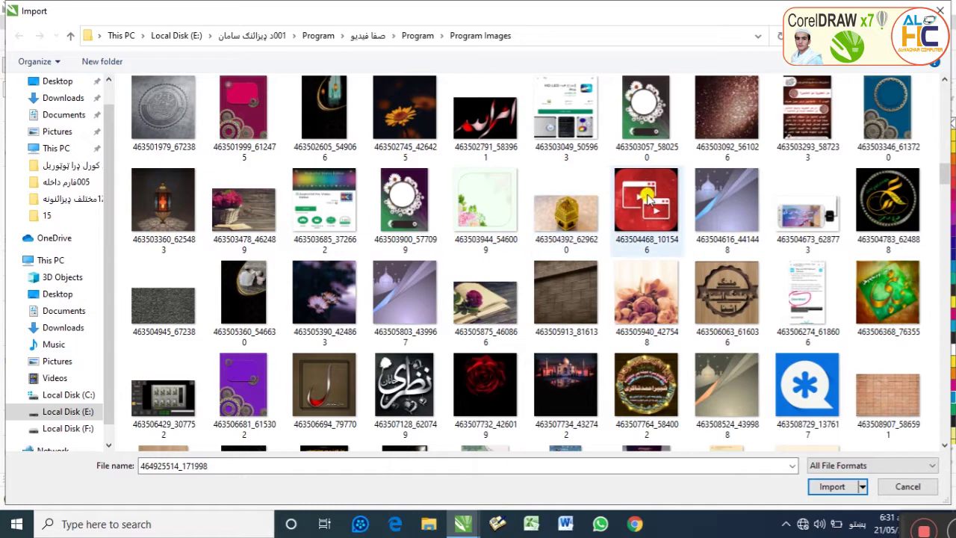
click(646, 196)
drag(647, 192, 597, 193)
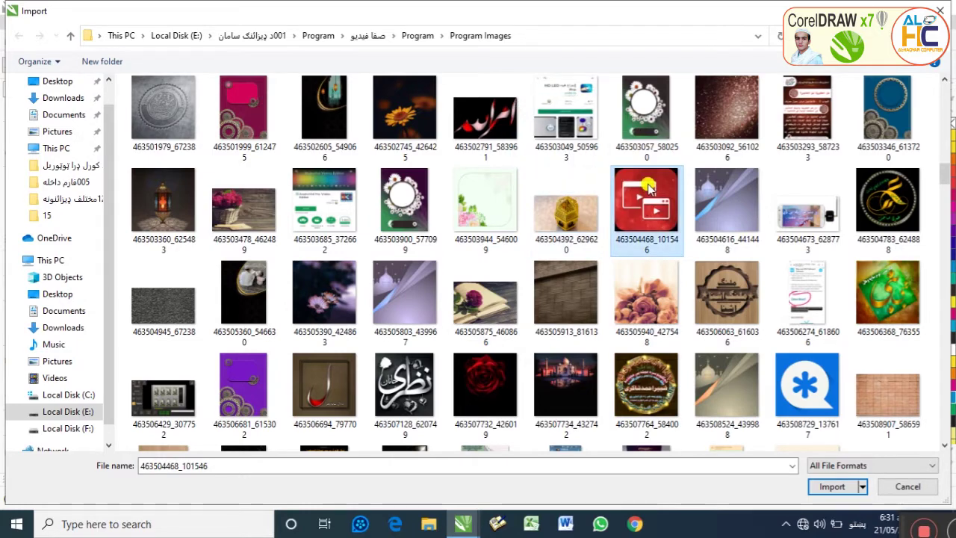
scroll(593, 192, up, 10)
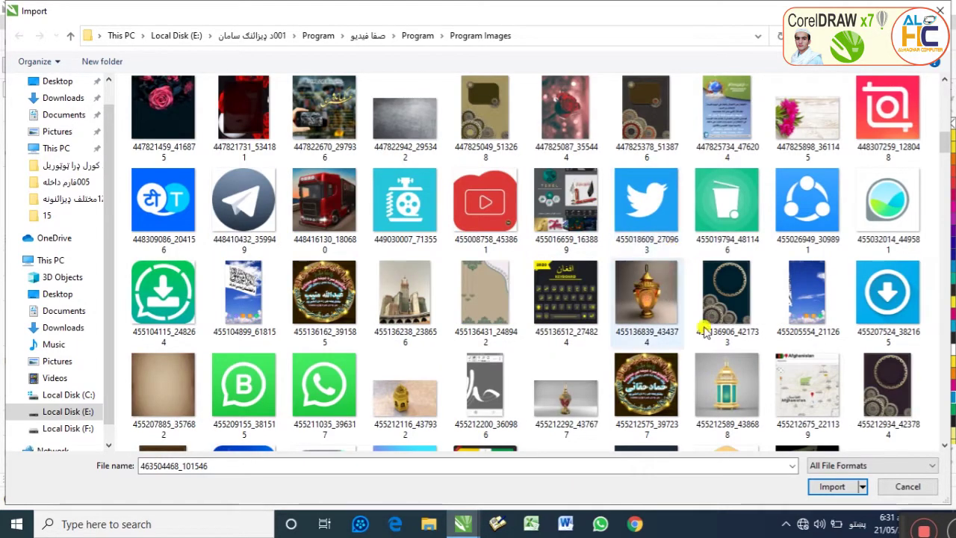
scroll(519, 245, up, 5)
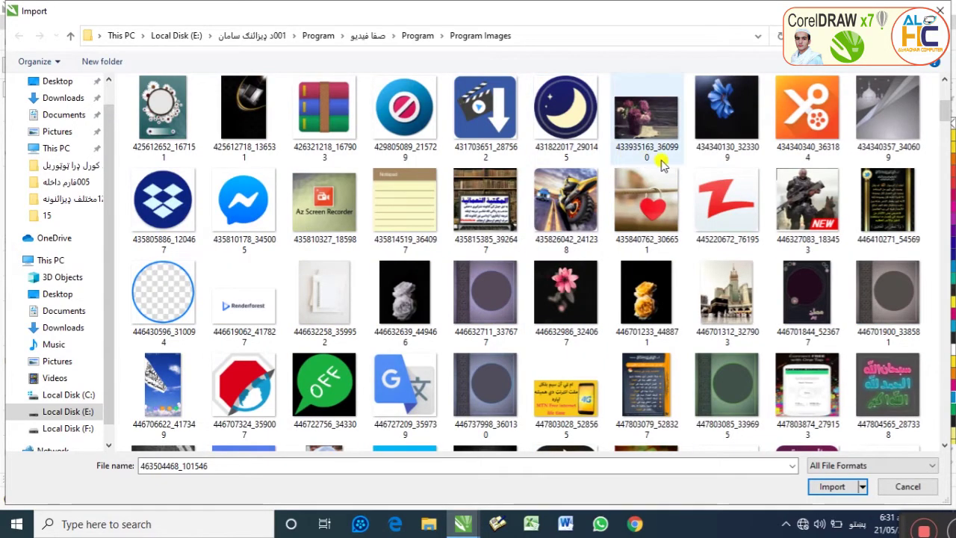
scroll(522, 242, up, 3)
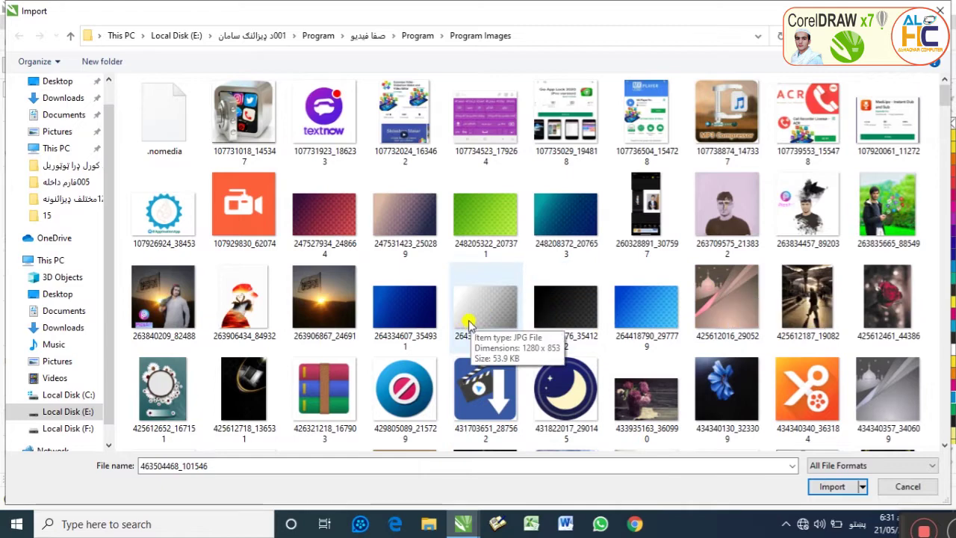
- Import the picture 431703651_287562 and place it about 1.18 inches square on the new card, beyond the orange stripe
double_click(512, 384)
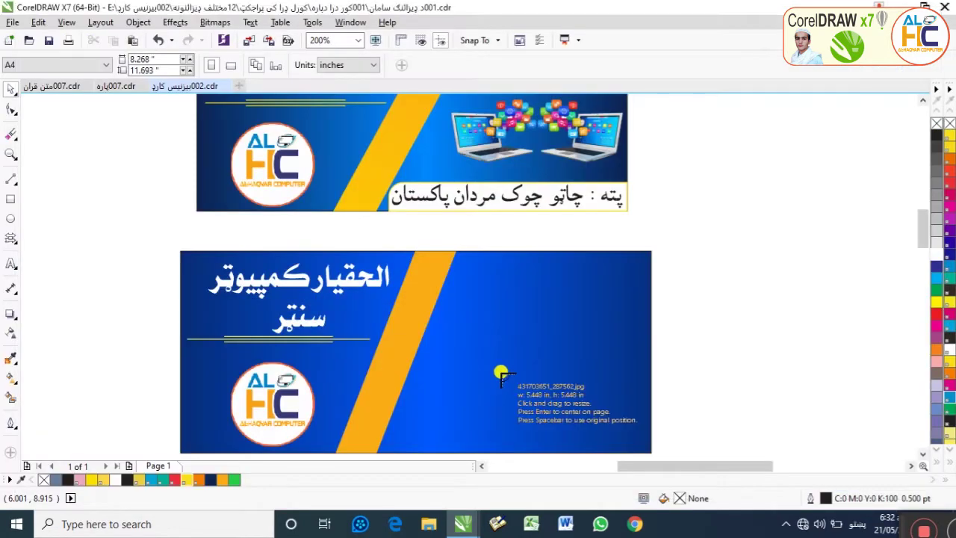
drag(654, 436, 635, 450)
scroll(620, 329, down, 2)
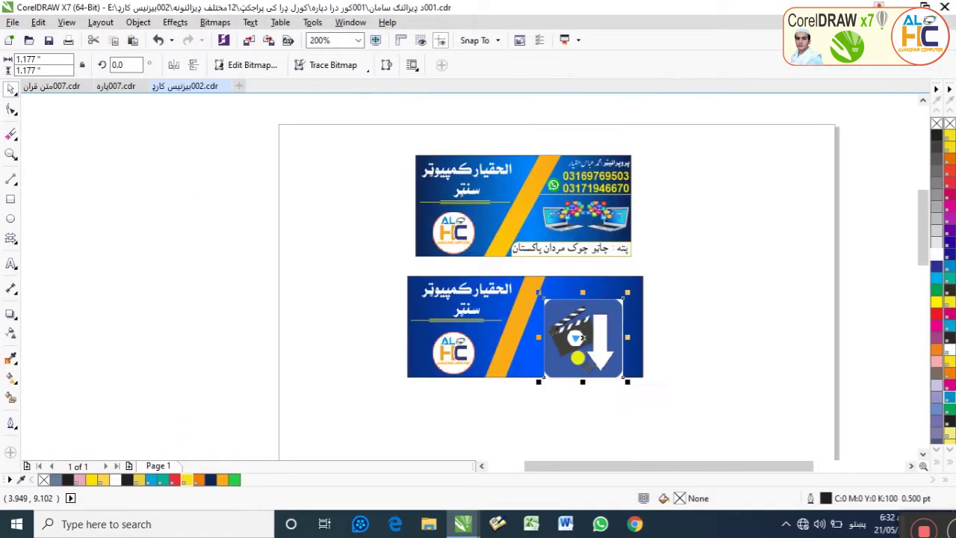
- Scale the imported clapperboard picture down around its centre to about 0.67 inches square
drag(622, 300, 595, 322)
scroll(566, 342, up, 2)
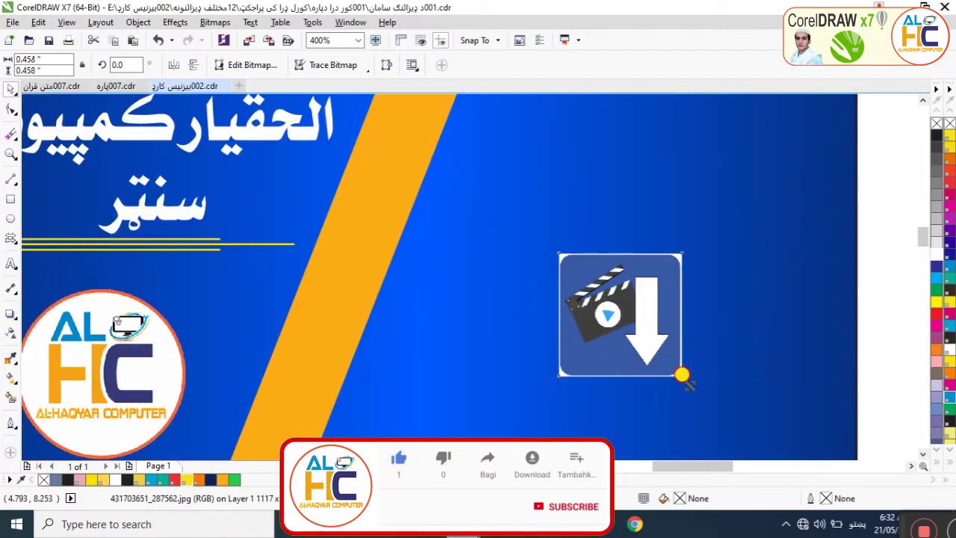
drag(681, 375, 705, 401)
scroll(702, 394, up, 2)
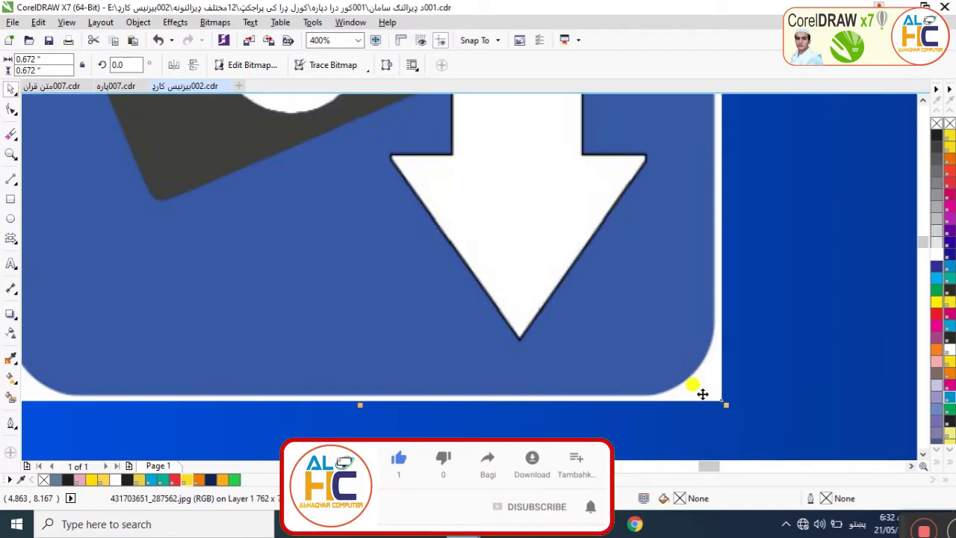
scroll(704, 391, down, 4)
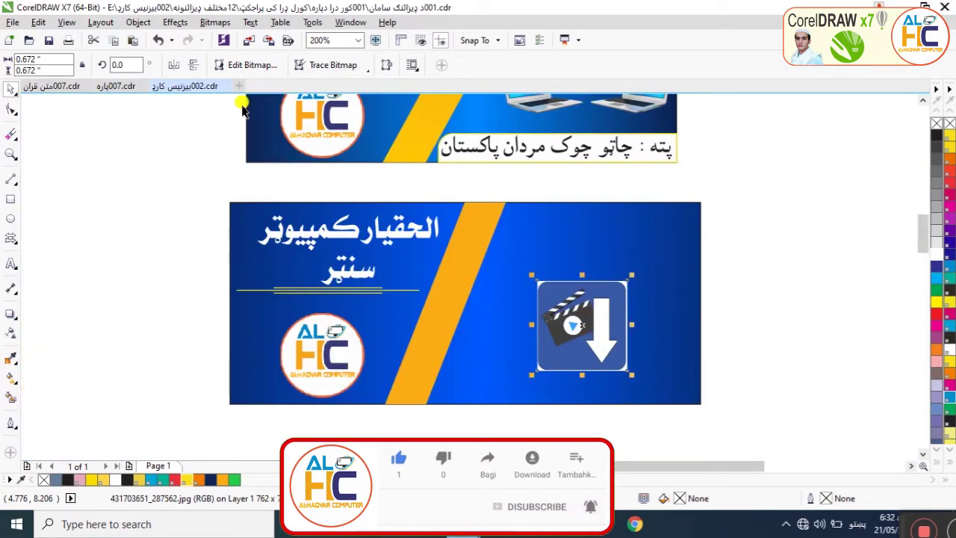
- Hide the clapperboard picture's white colour with a Bitmap Color Mask, sampling white from its corner at a tolerance of 40
key(shift+F2)
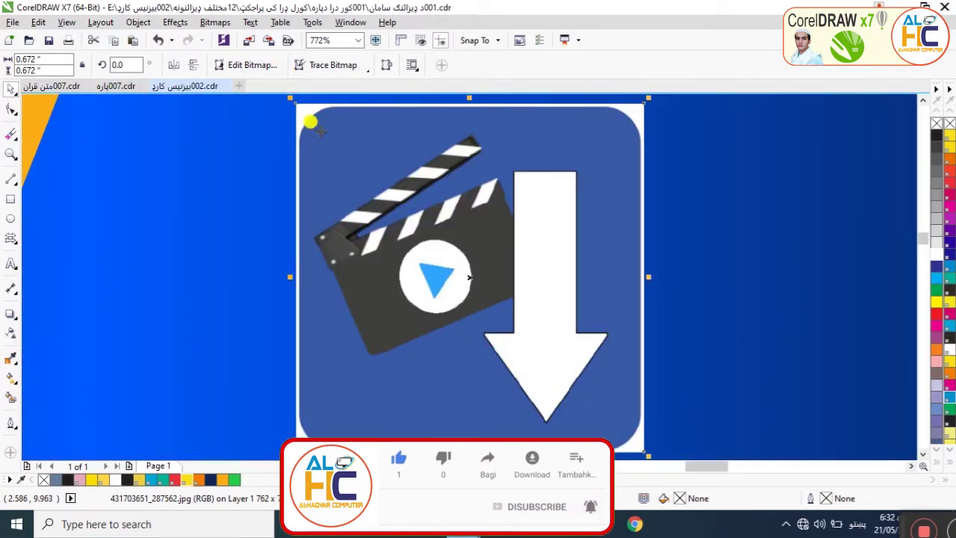
click(176, 22)
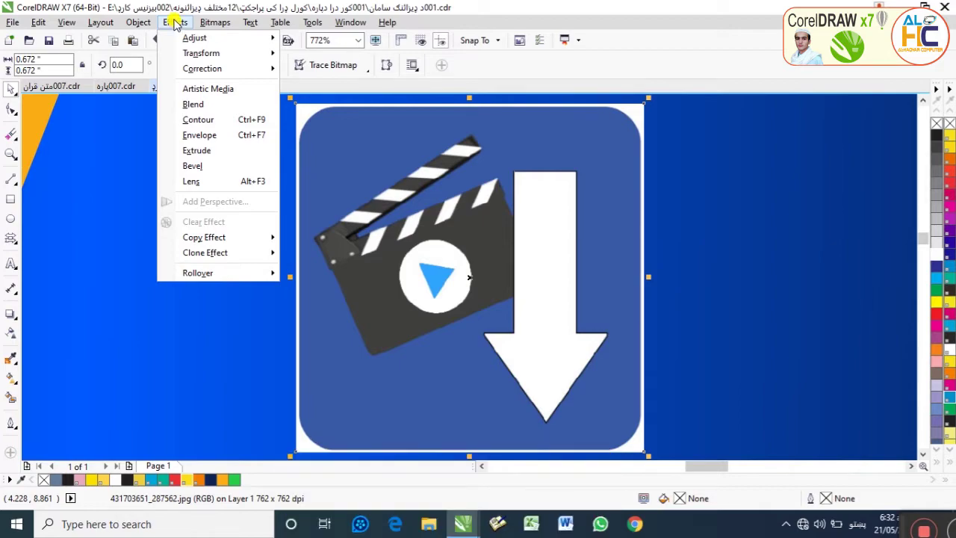
mouse_move(215, 22)
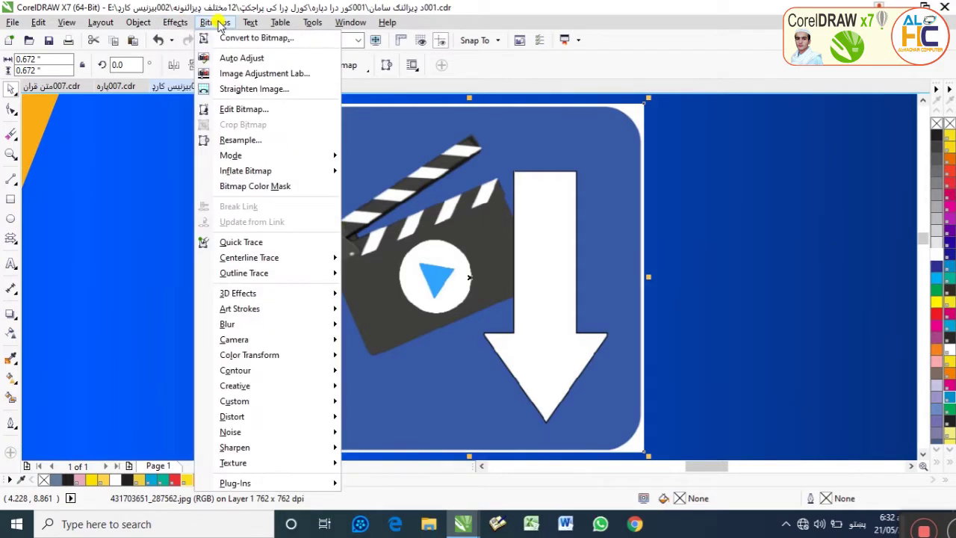
click(254, 186)
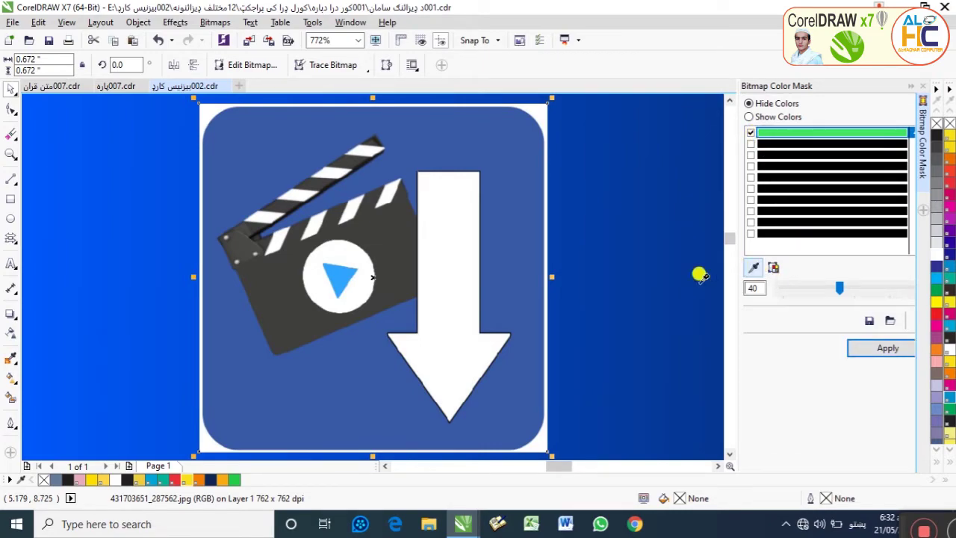
click(543, 434)
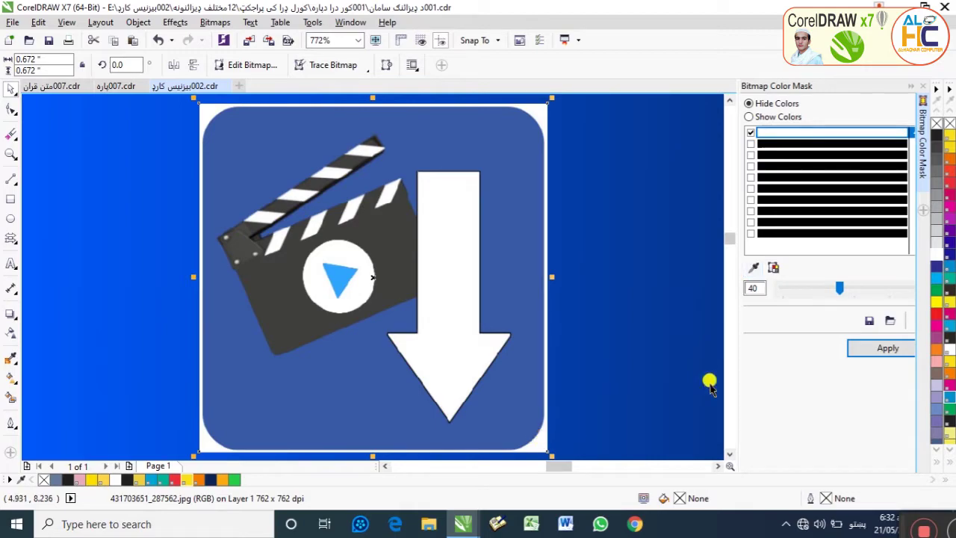
click(881, 350)
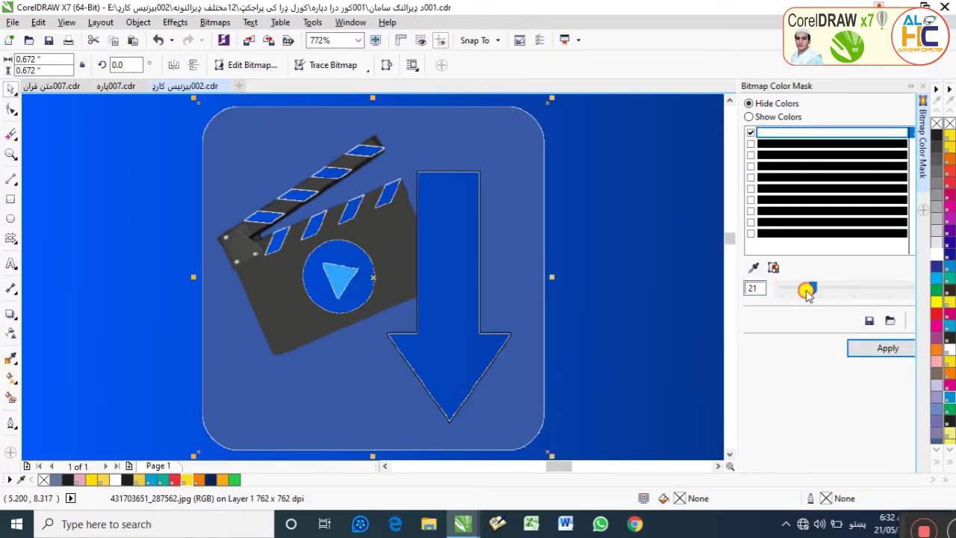
- Try mask tolerances of 11 and 1 on the picture, apply a final tolerance of 19, and close the Bitmap Color Mask settings
click(883, 348)
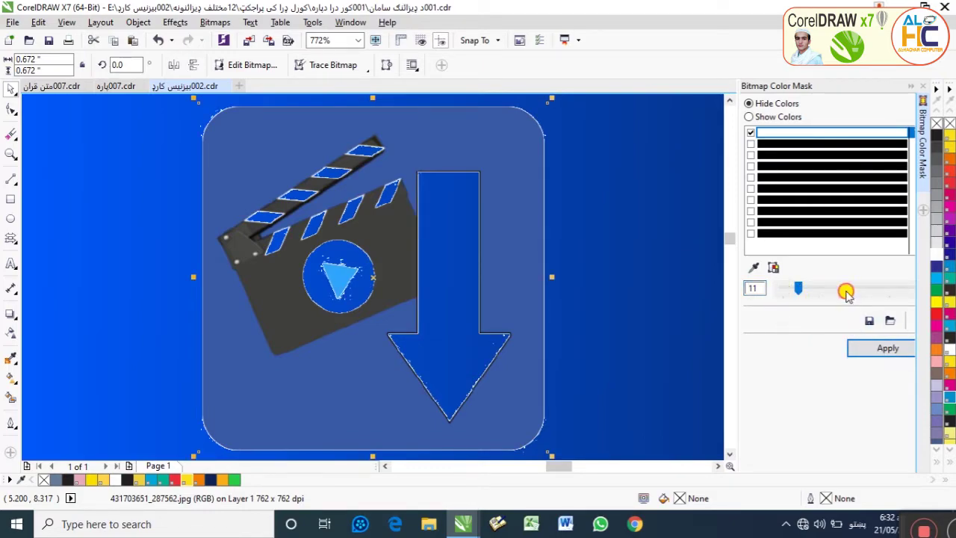
click(883, 348)
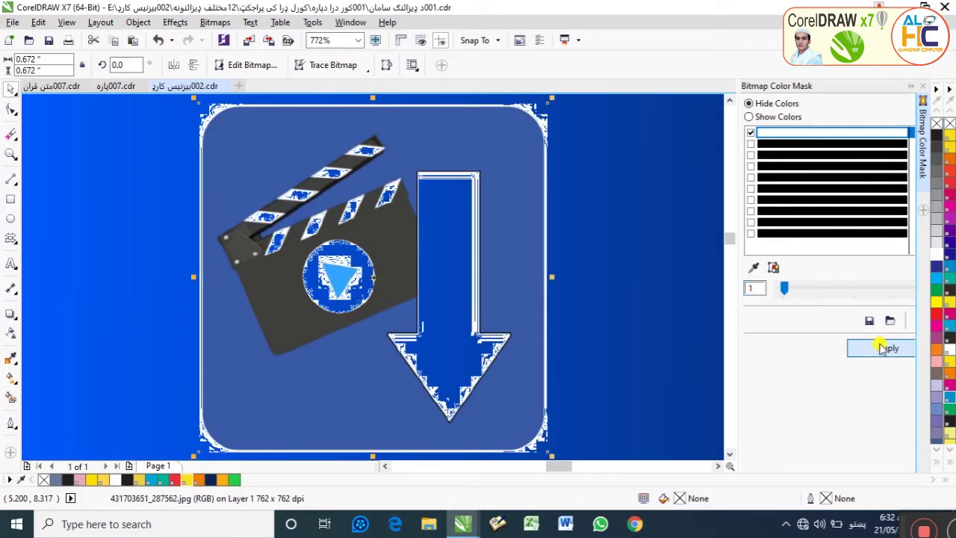
drag(789, 291, 796, 291)
click(861, 349)
click(866, 350)
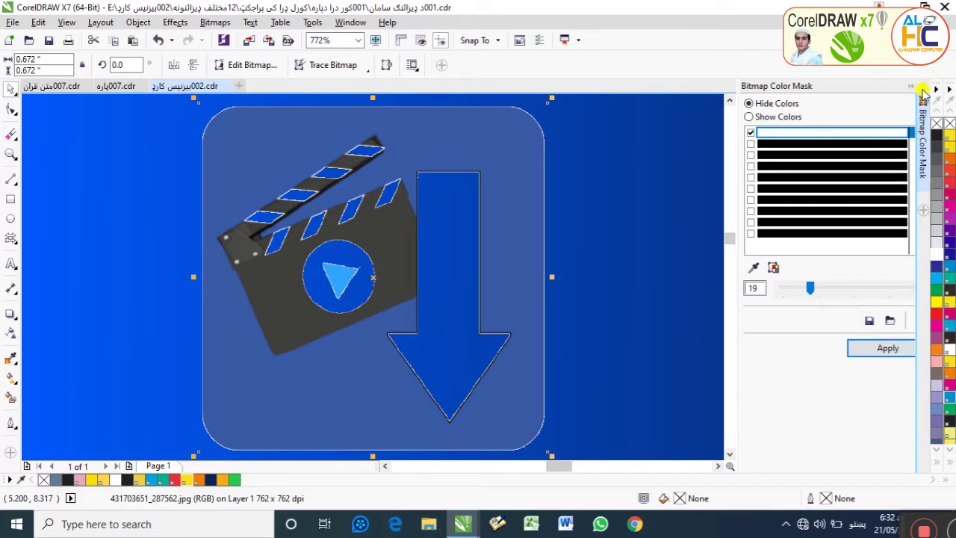
click(923, 86)
scroll(575, 218, down, 2)
scroll(575, 218, down, 3)
click(528, 224)
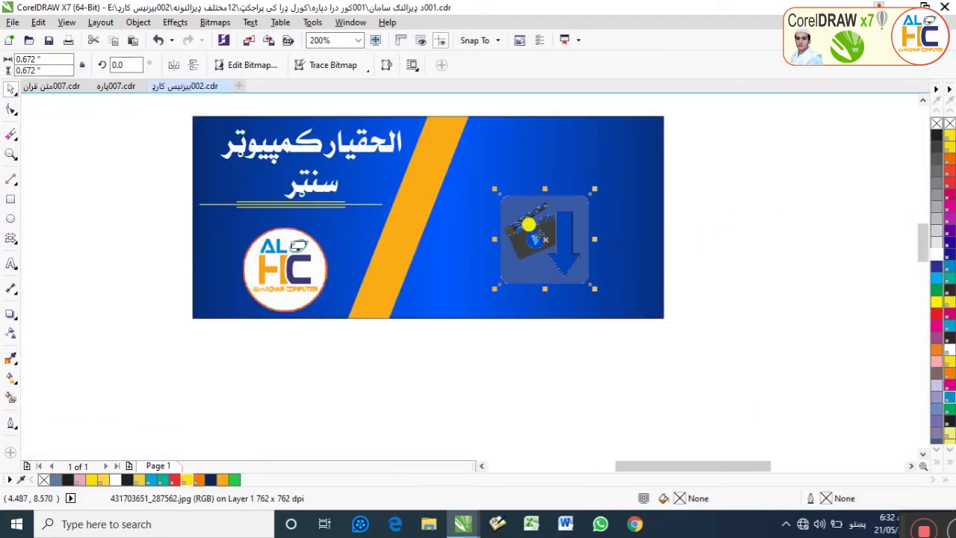
scroll(528, 228, up, 3)
scroll(586, 269, down, 2)
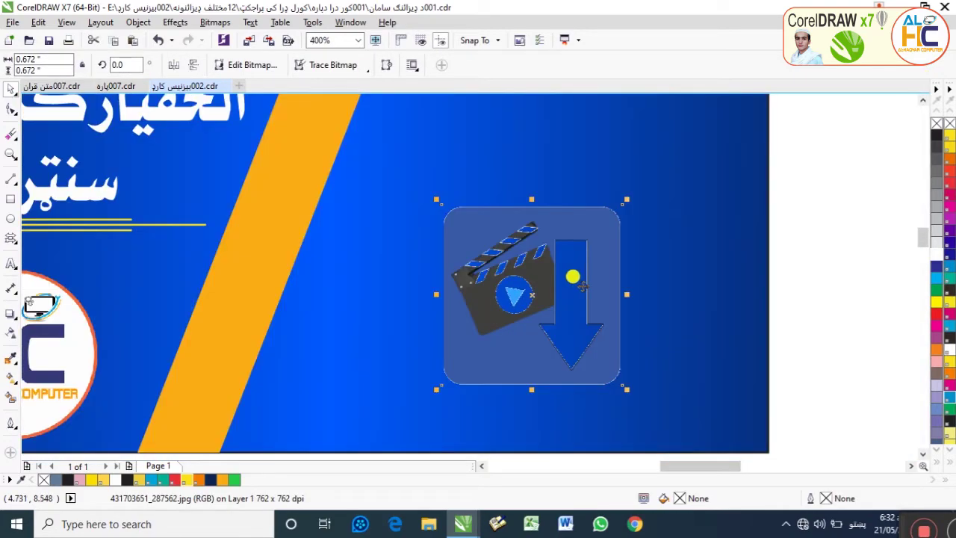
click(824, 217)
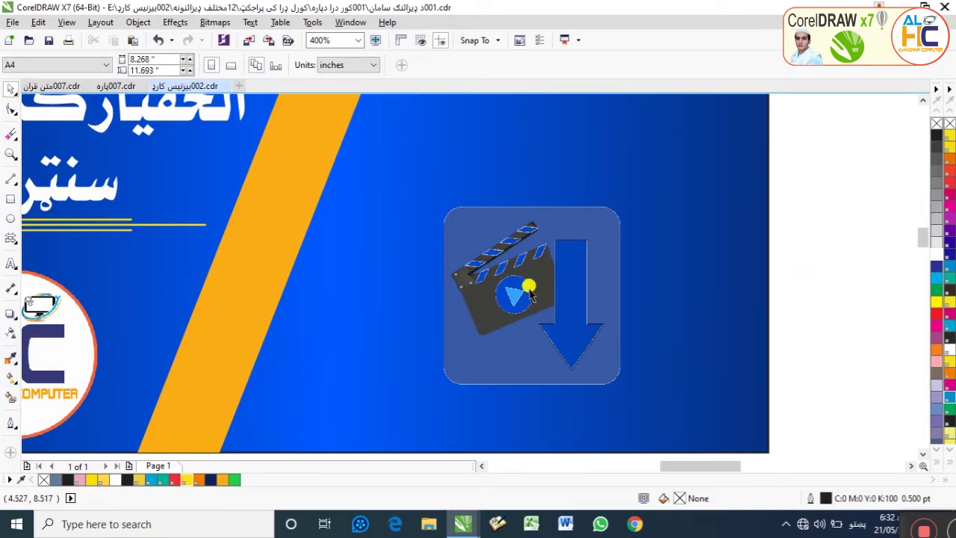
- Try a Smart Fill on the arrow area of the clapperboard picture, and undo the fill
click(9, 401)
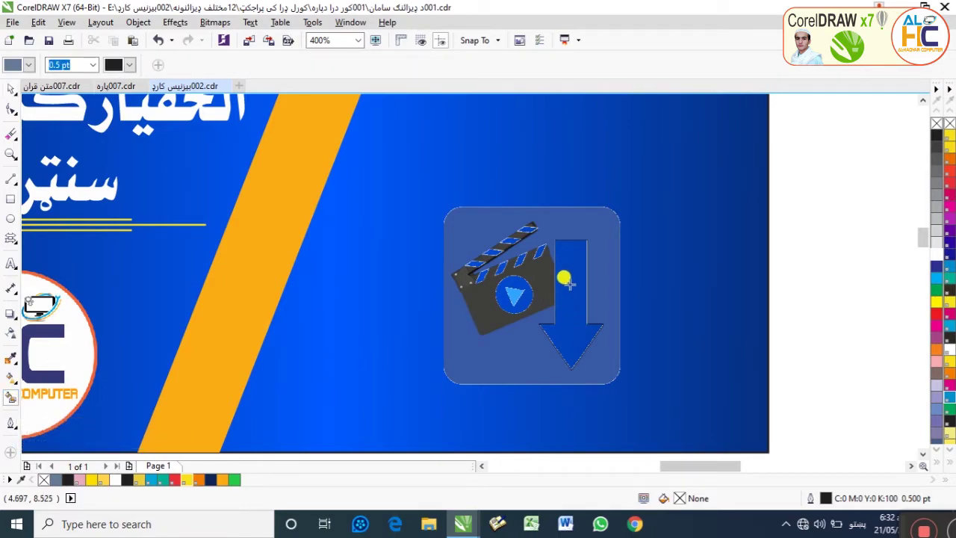
click(567, 257)
key(ctrl+z)
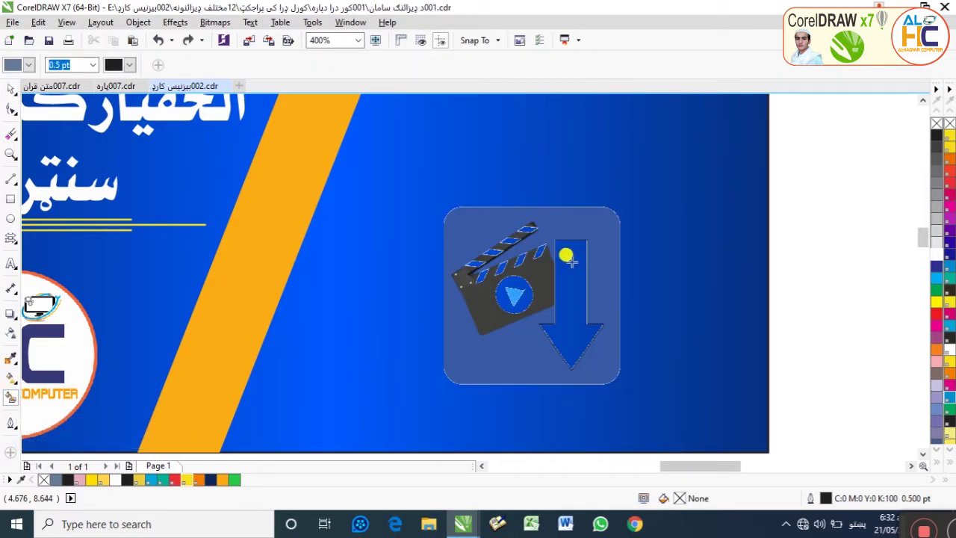
click(7, 90)
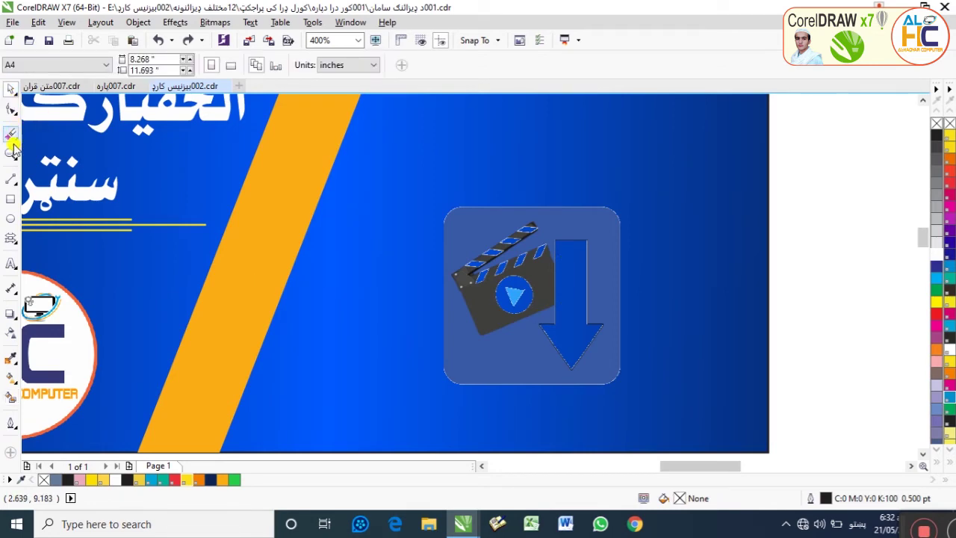
- Trace the picture's down arrow with the Bézier tool as a closed outline about 0.24 by 0.48 inches
click(11, 176)
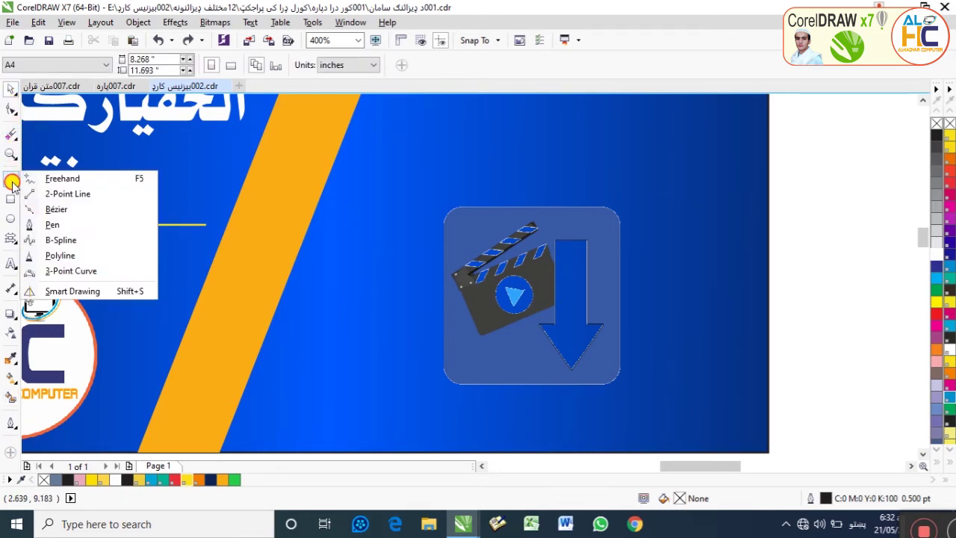
click(46, 208)
scroll(578, 249, up, 2)
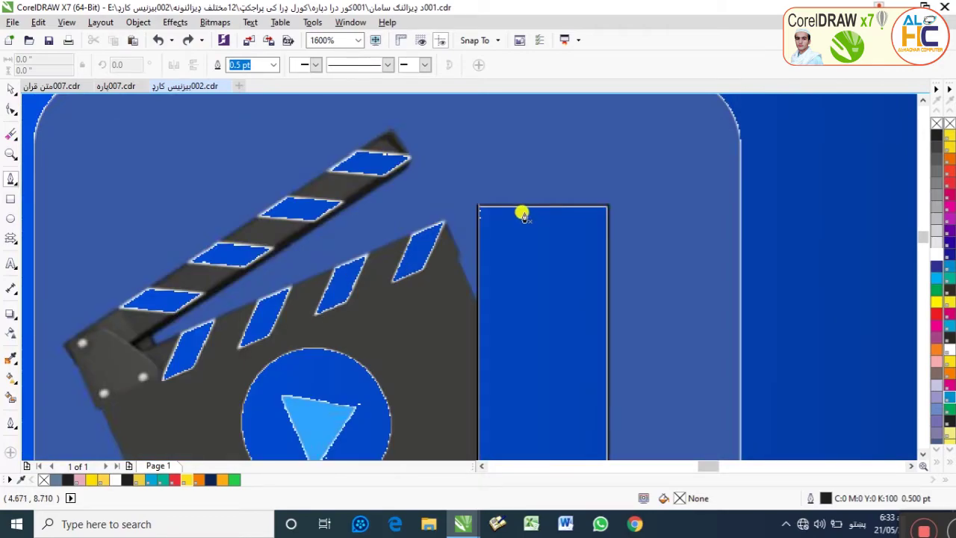
scroll(478, 210, down, 2)
click(479, 208)
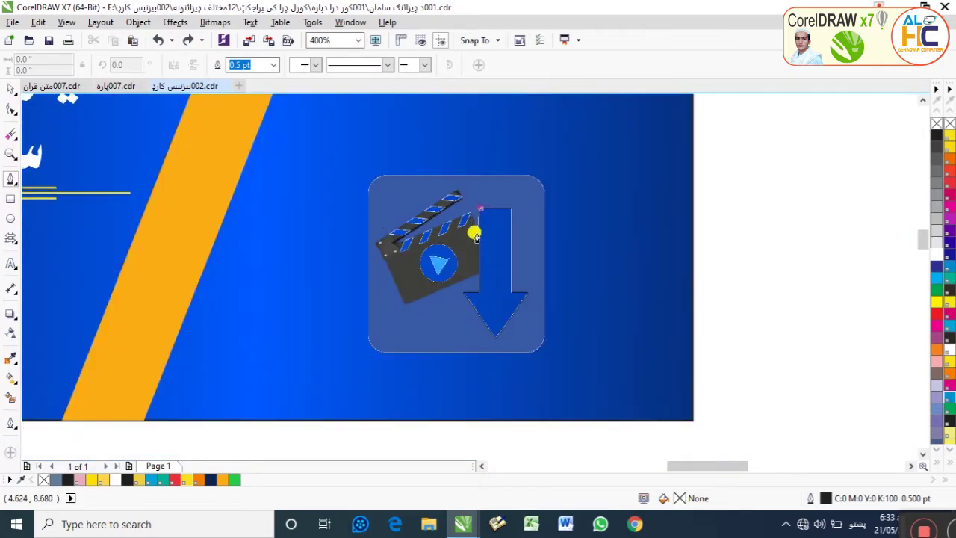
scroll(479, 295, up, 2)
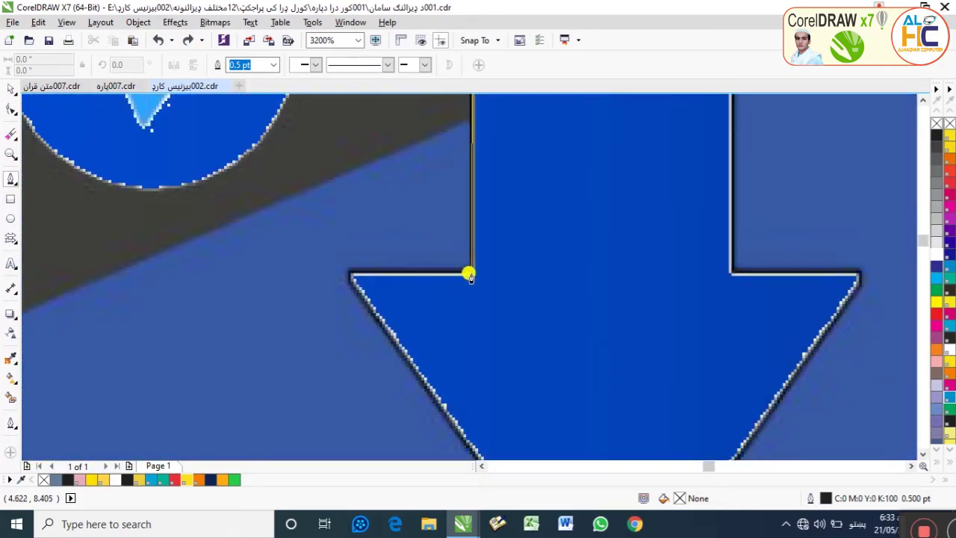
click(468, 274)
click(346, 269)
scroll(348, 271, down, 2)
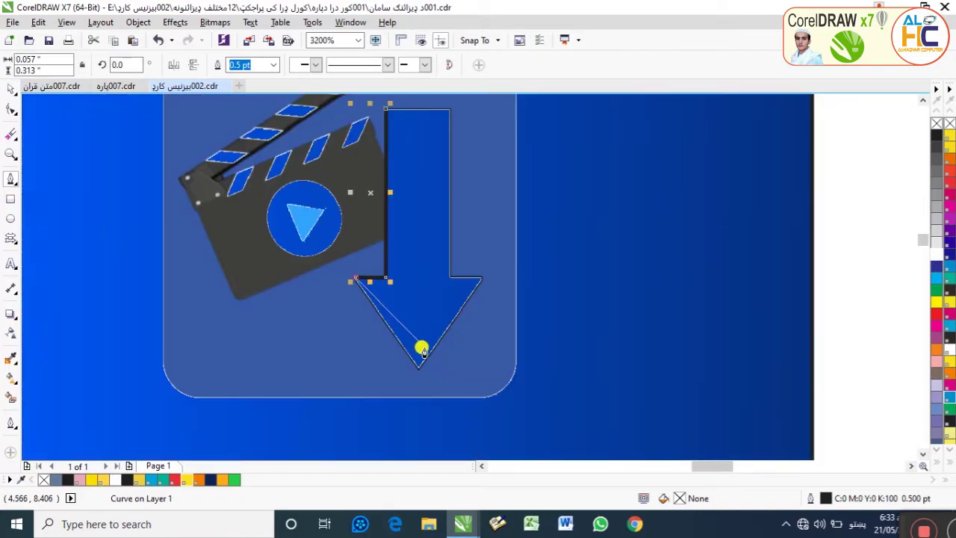
click(417, 369)
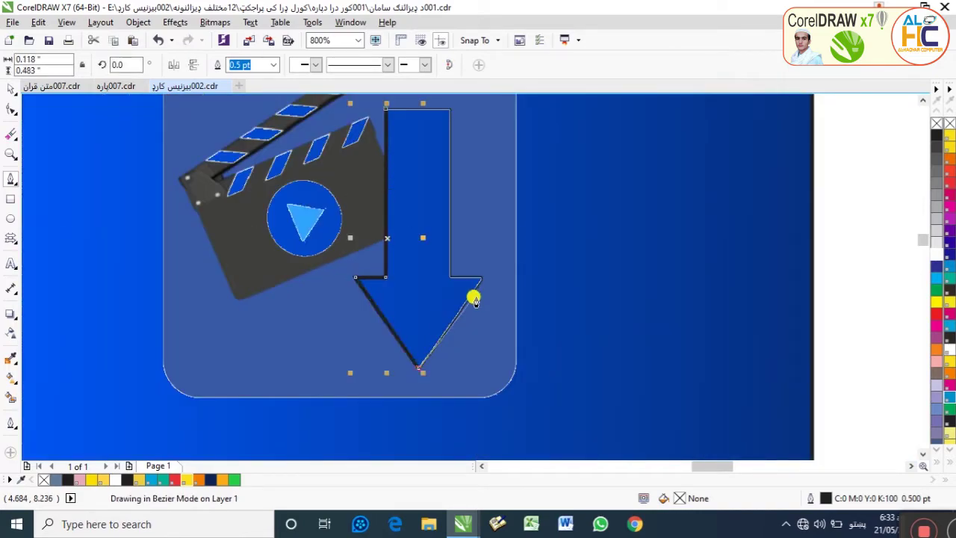
click(480, 277)
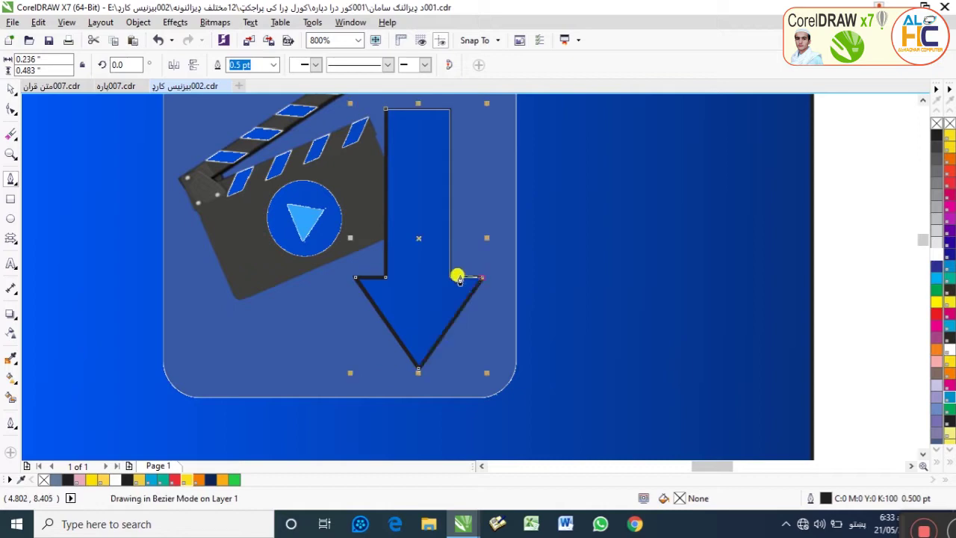
click(450, 276)
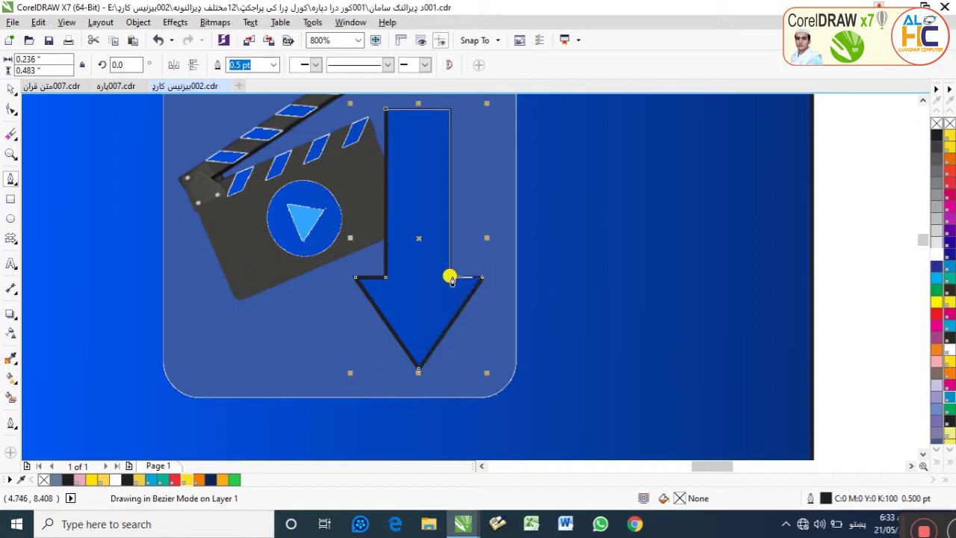
click(449, 110)
click(385, 110)
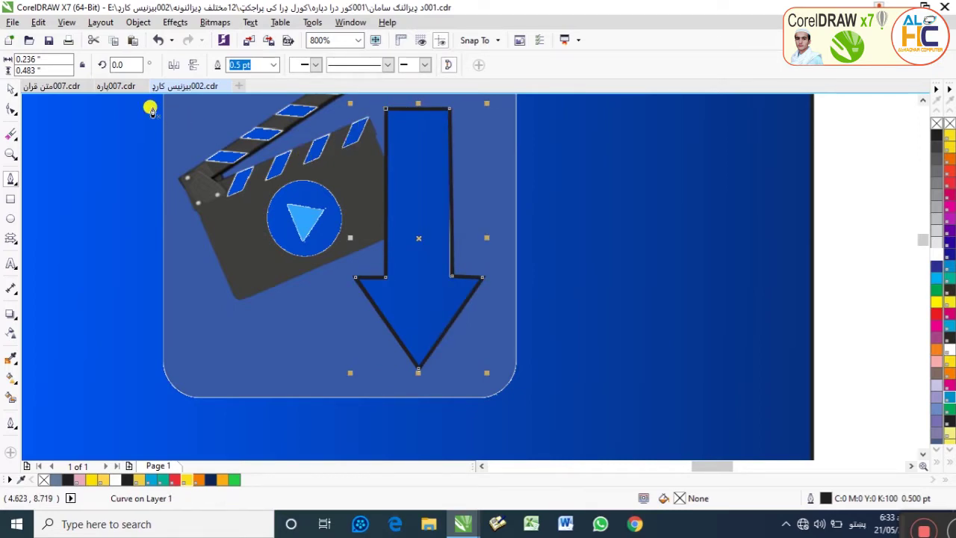
- Fill the traced arrow with white and remove its outline
click(936, 254)
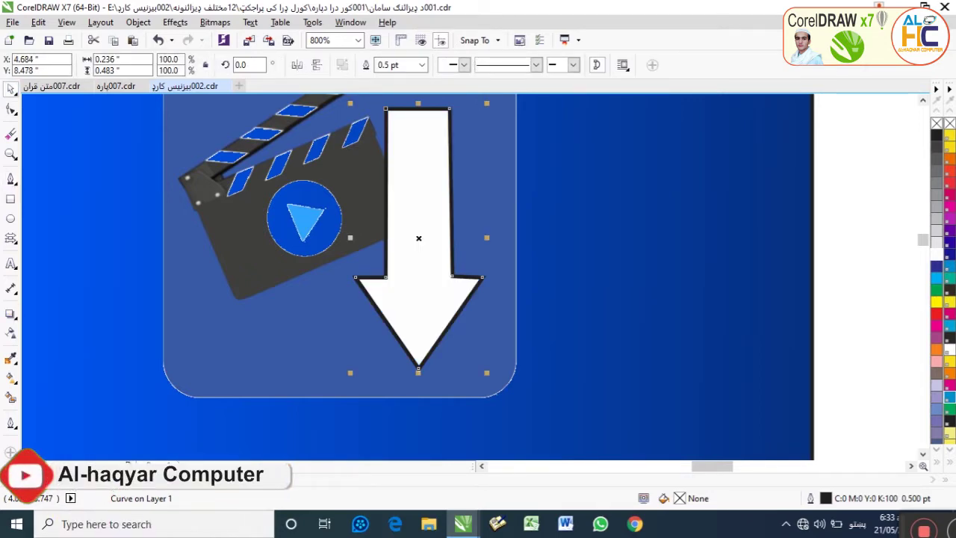
right_click(936, 123)
scroll(651, 322, down, 1)
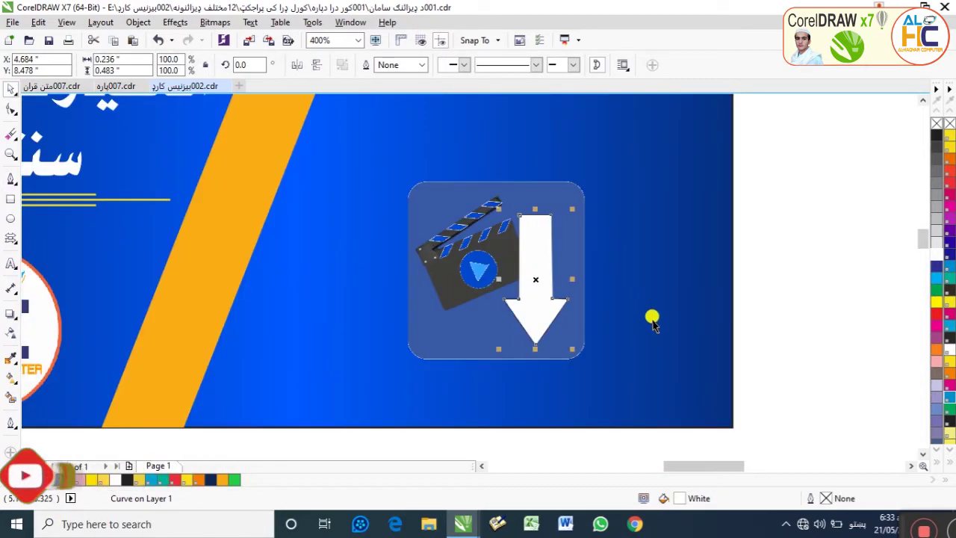
click(806, 236)
scroll(522, 257, up, 1)
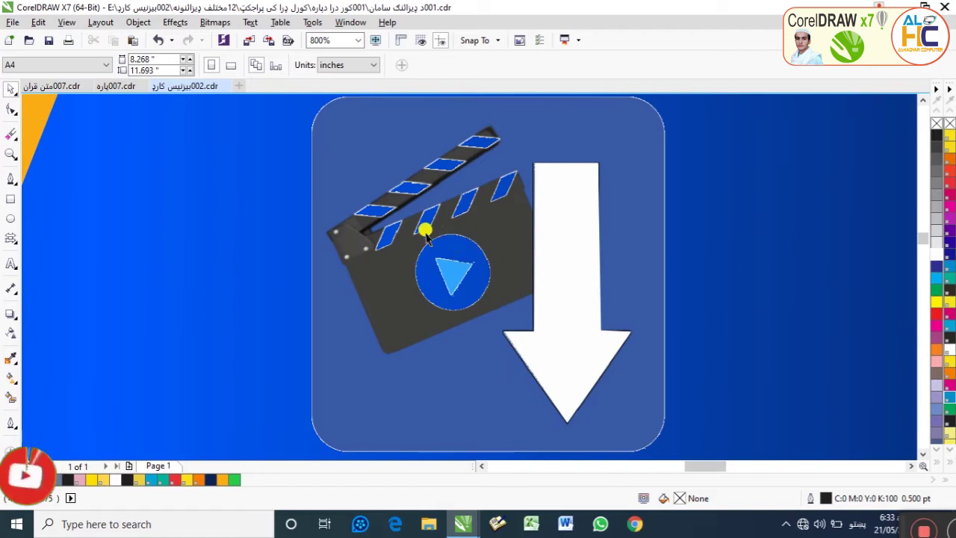
scroll(542, 263, down, 1)
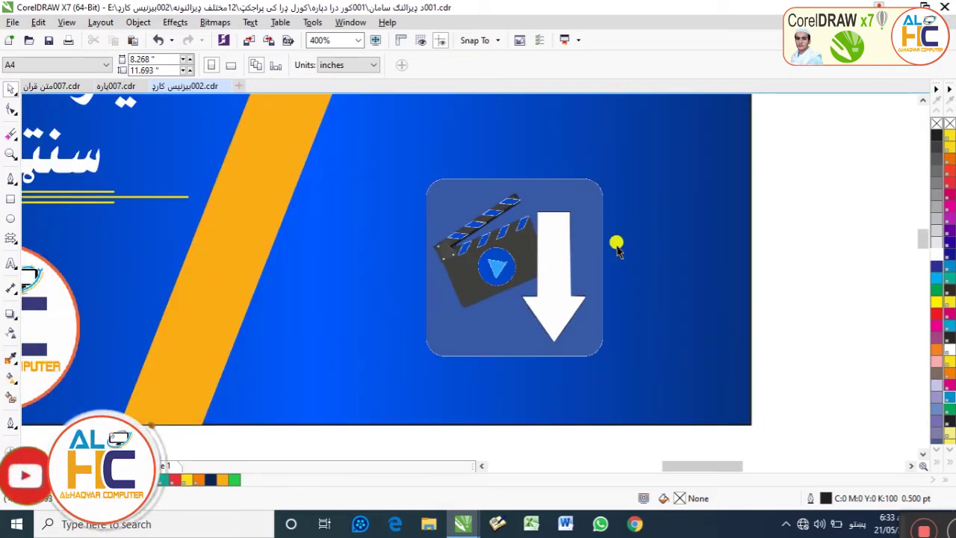
- Select the clapperboard picture together with its white arrow and scale both down to about 0.386 inches square, beside the orange stripe
scroll(616, 247, down, 1)
drag(773, 152, 496, 333)
drag(610, 292, 479, 259)
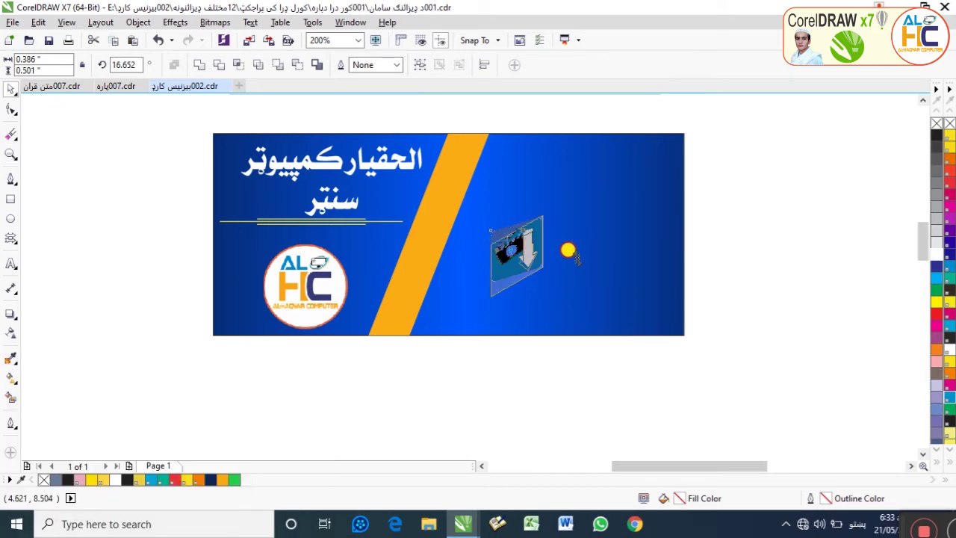
- Undo the first skew, slant the picture and arrow vertically by about 9.3°, and add a horizontally mirrored copy adjoining them
key(ctrl+z)
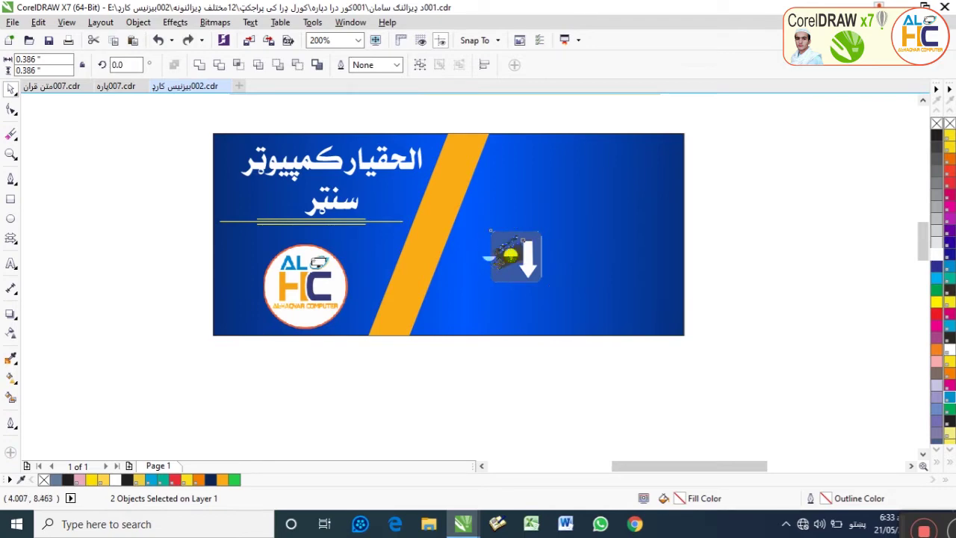
drag(486, 257, 543, 248)
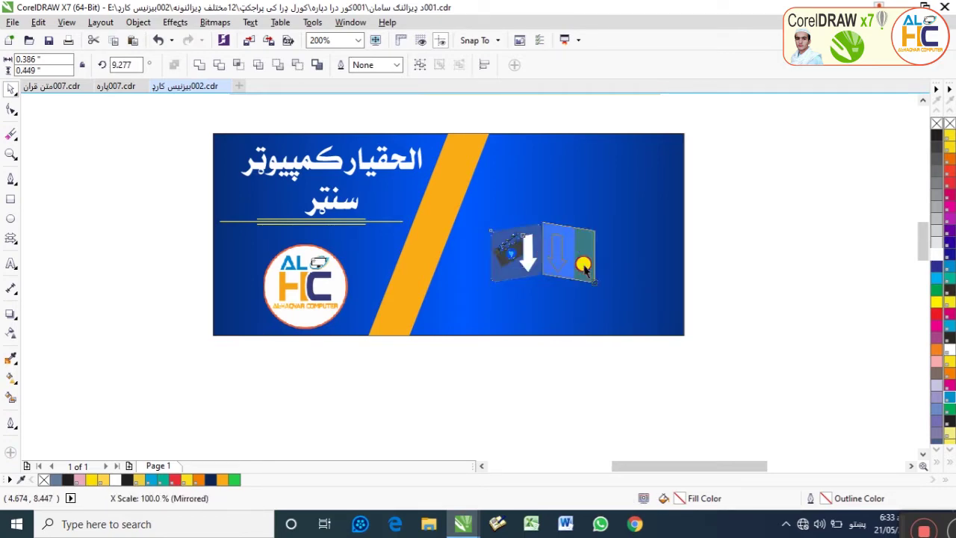
drag(586, 271, 587, 271)
click(723, 252)
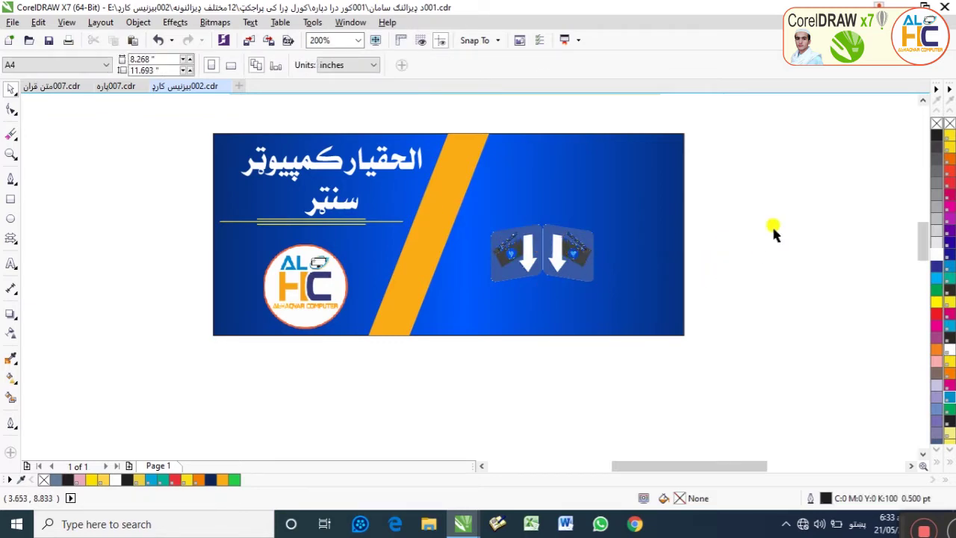
- Select both mirrored pictures with their arrows and enlarge them together on the card's plain area beyond the orange stripe
drag(769, 228, 388, 341)
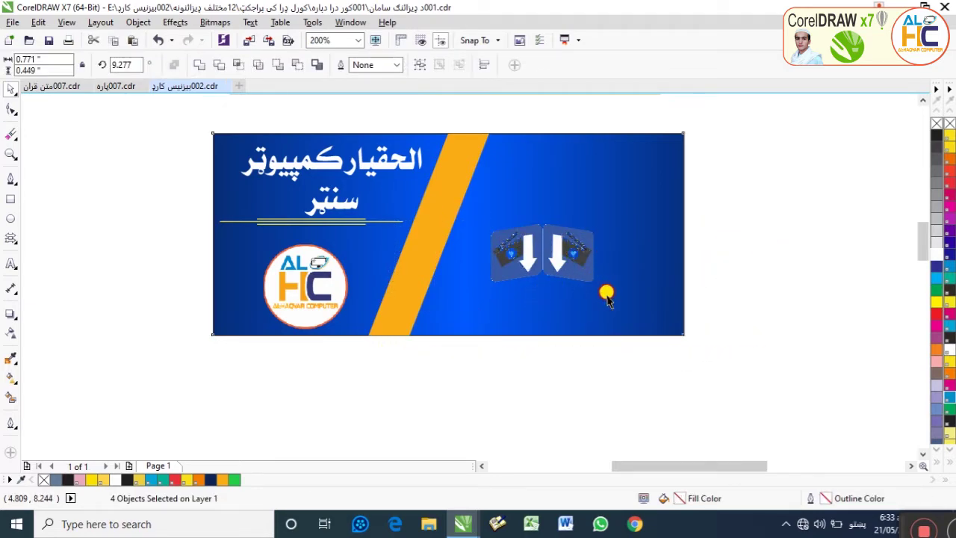
drag(718, 228, 439, 312)
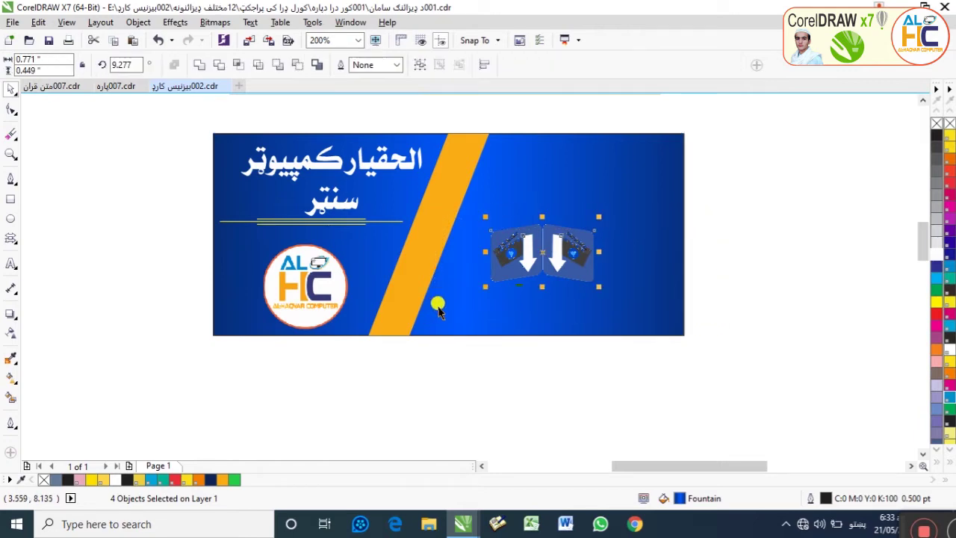
drag(590, 279, 590, 243)
click(780, 231)
- Draw a rectangle about 1.96 by 0.205 inches along the card's lower edge beyond the orange stripe, following the sample card's address bar
scroll(709, 187, up, 3)
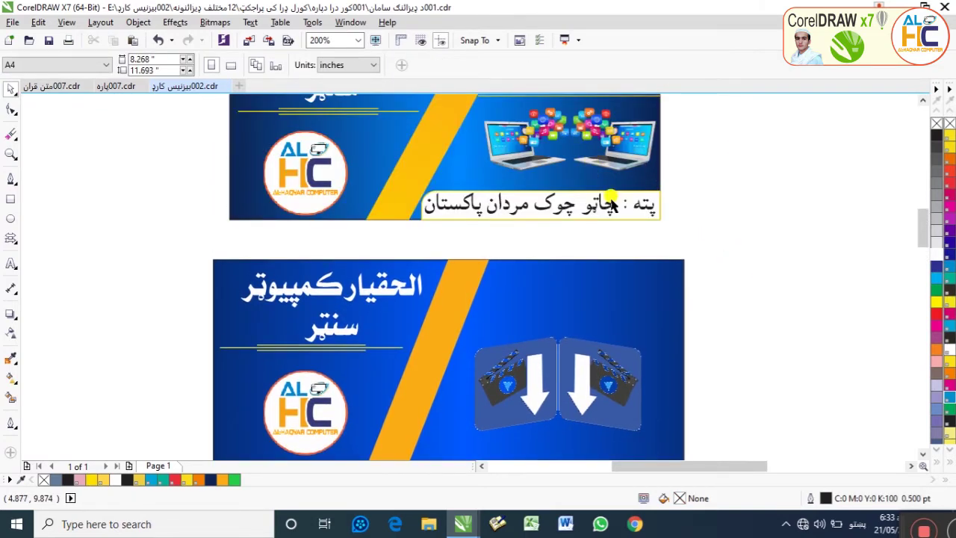
drag(682, 196, 386, 247)
drag(917, 154, 654, 206)
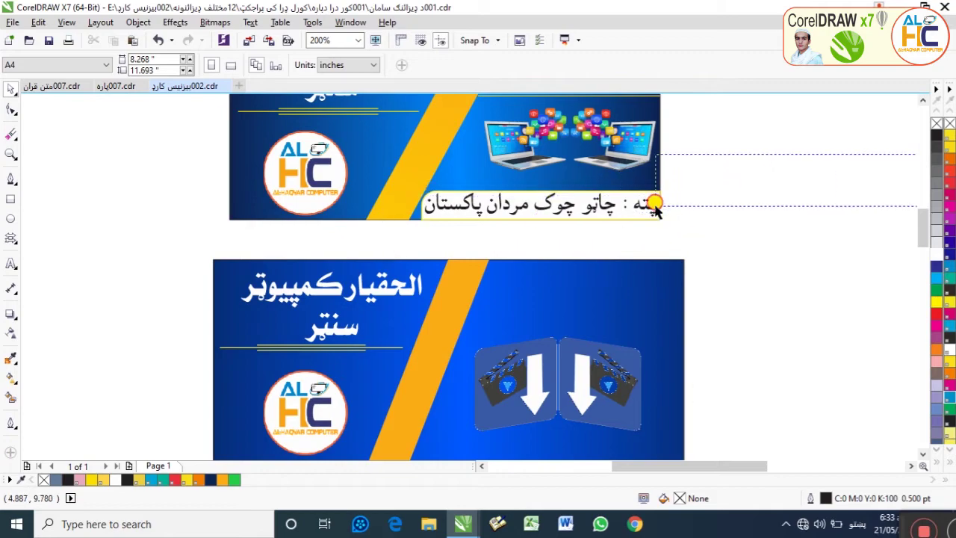
drag(749, 239, 723, 454)
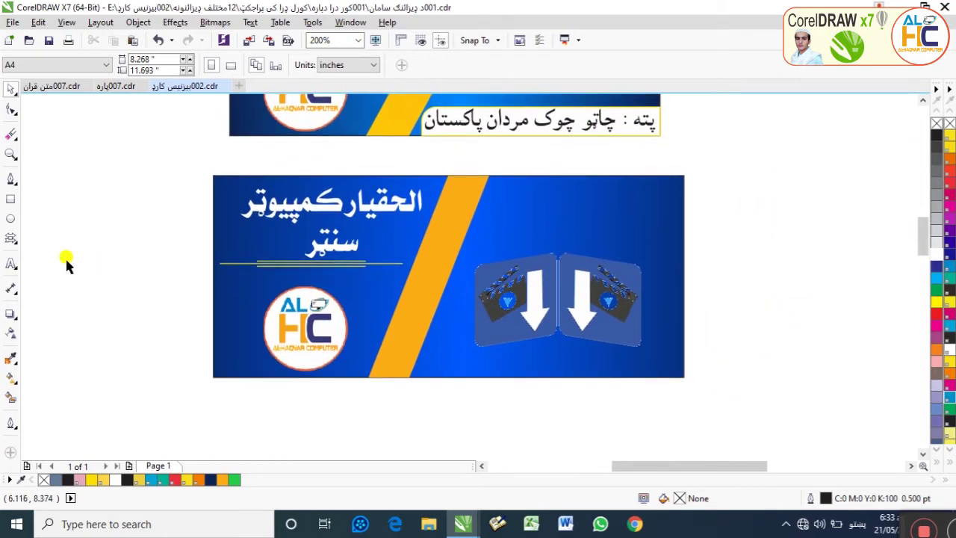
click(10, 198)
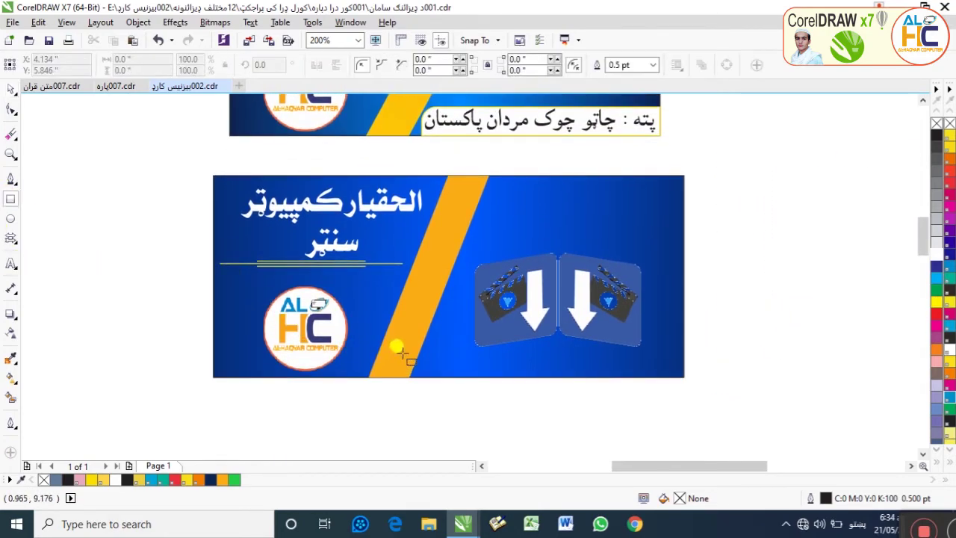
drag(421, 350, 675, 368)
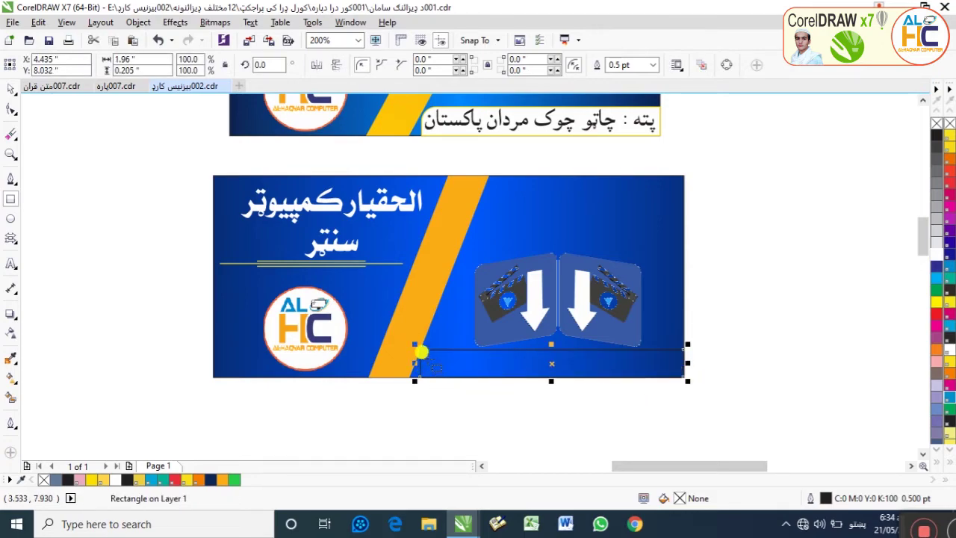
- Round only the rectangle's upper corner next to the orange stripe to a radius of about 0.103 inches, keeping the rectangle selected
scroll(421, 351, up, 2)
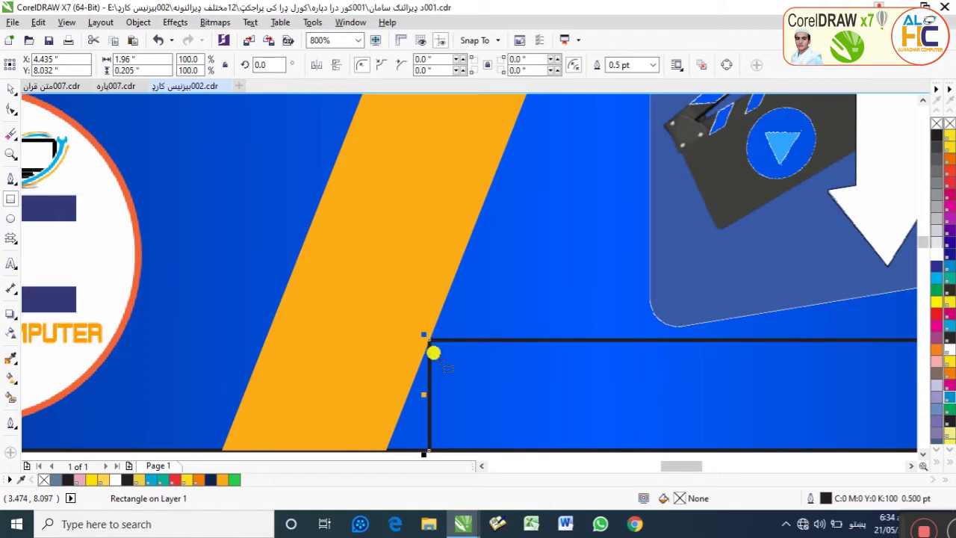
key(F10)
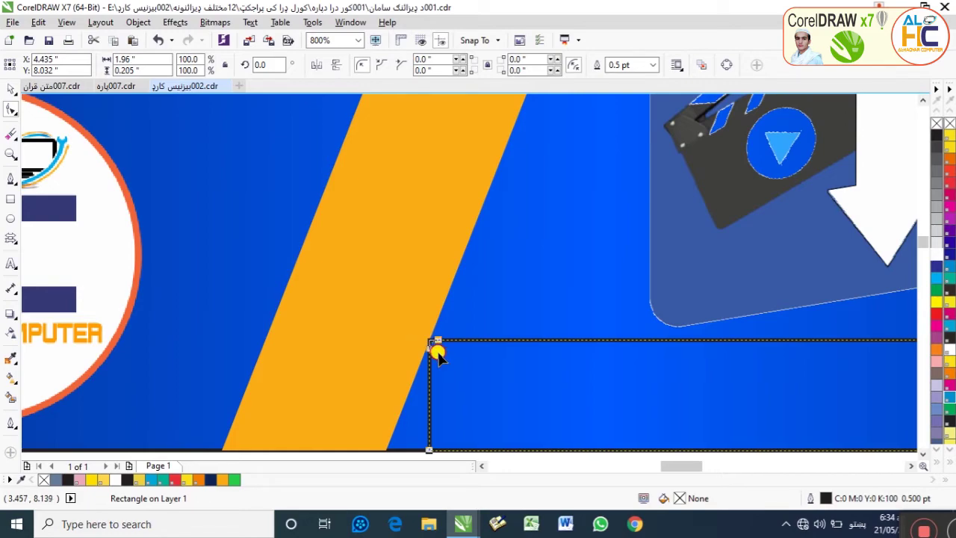
drag(438, 356, 518, 442)
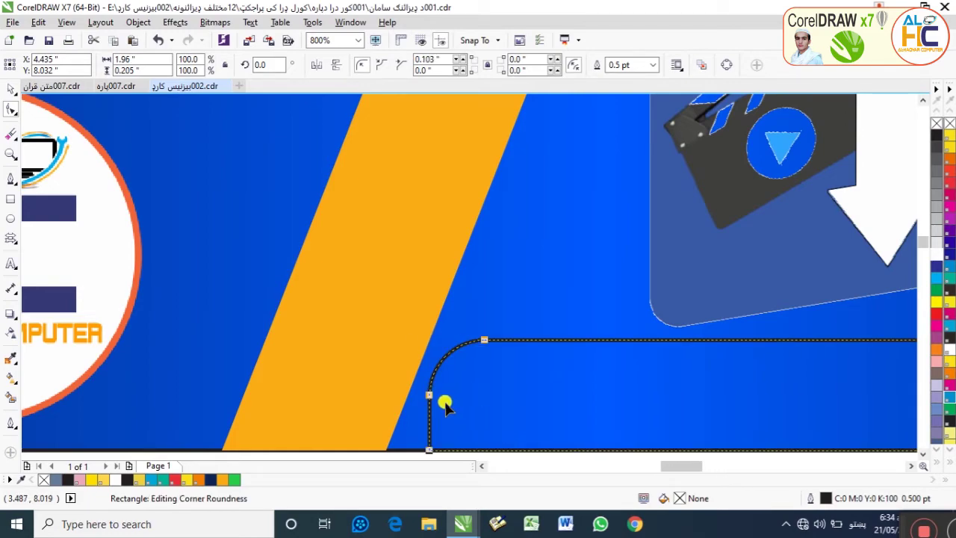
drag(443, 405, 542, 452)
click(13, 90)
scroll(399, 204, down, 4)
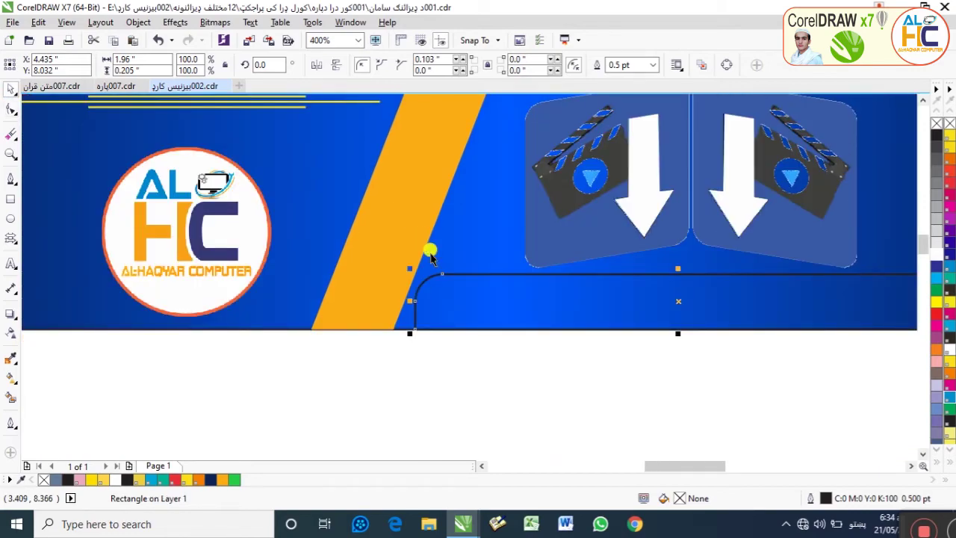
click(463, 373)
click(563, 289)
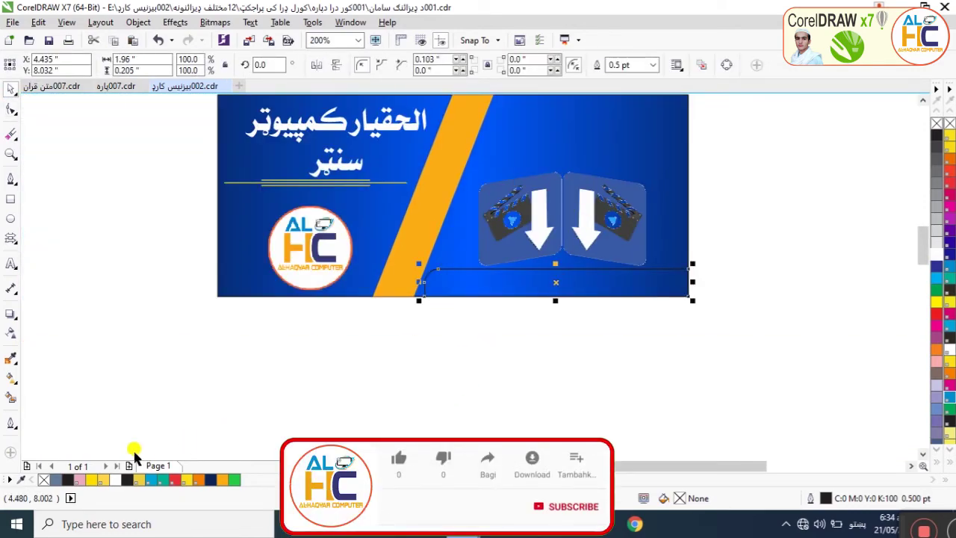
- Fill the address bar white, outline it in orange, and place a copy of the sample card's address text on it
click(116, 479)
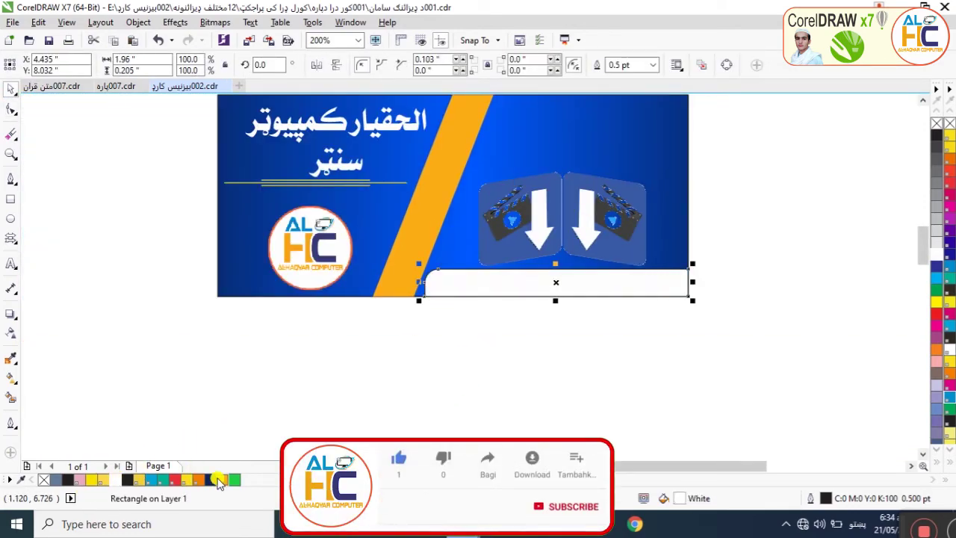
right_click(218, 481)
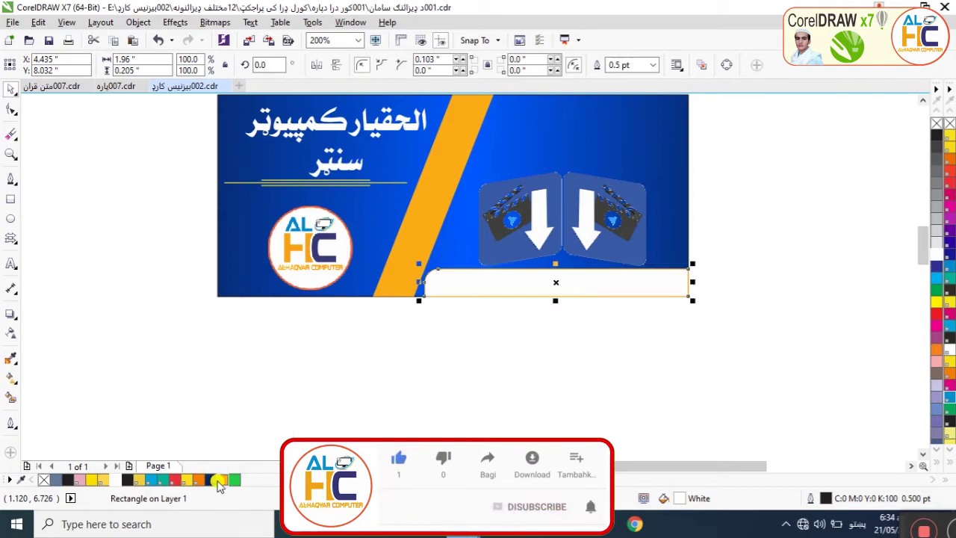
click(411, 399)
drag(620, 348, 608, 384)
click(793, 320)
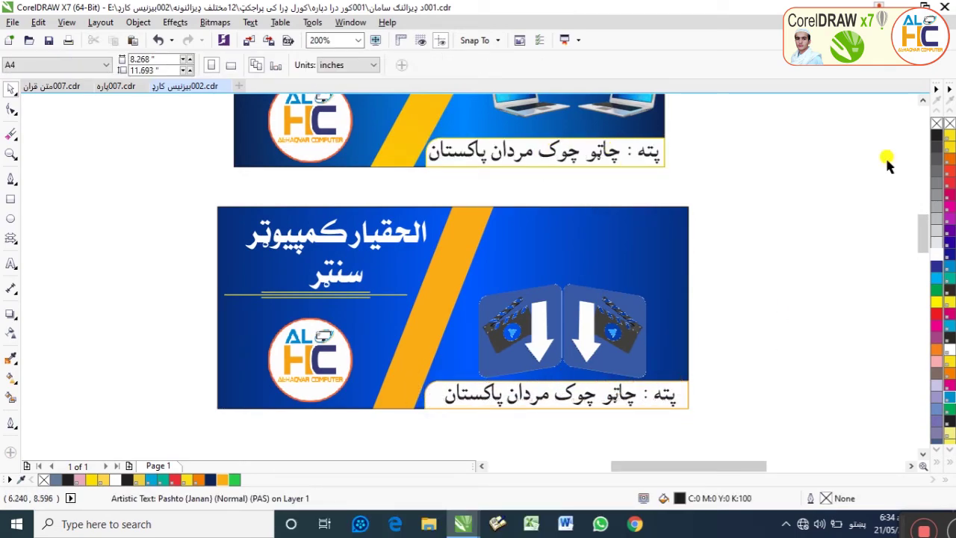
- Copy the sample card's proprietor line and both phone numbers onto the new card, above the mirrored pictures
scroll(756, 246, up, 3)
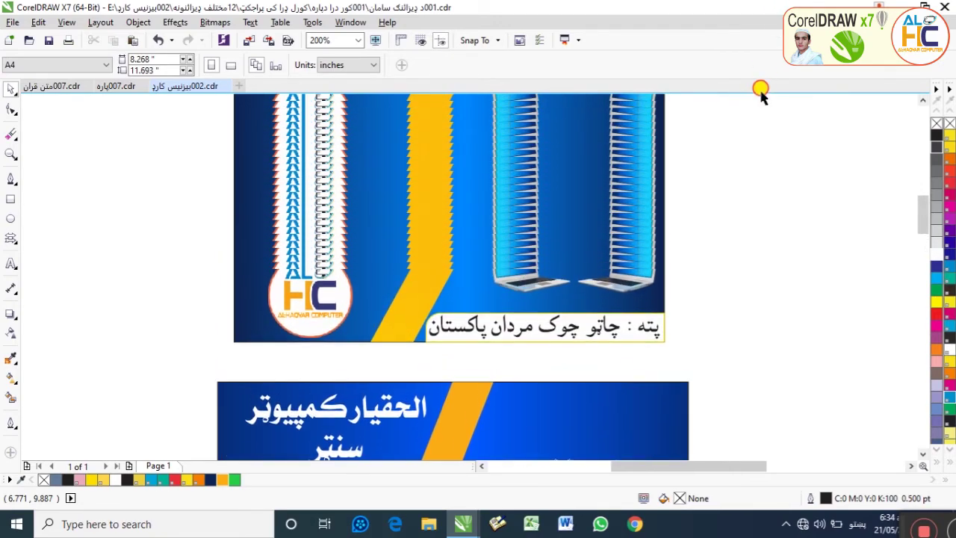
scroll(685, 138, down, 2)
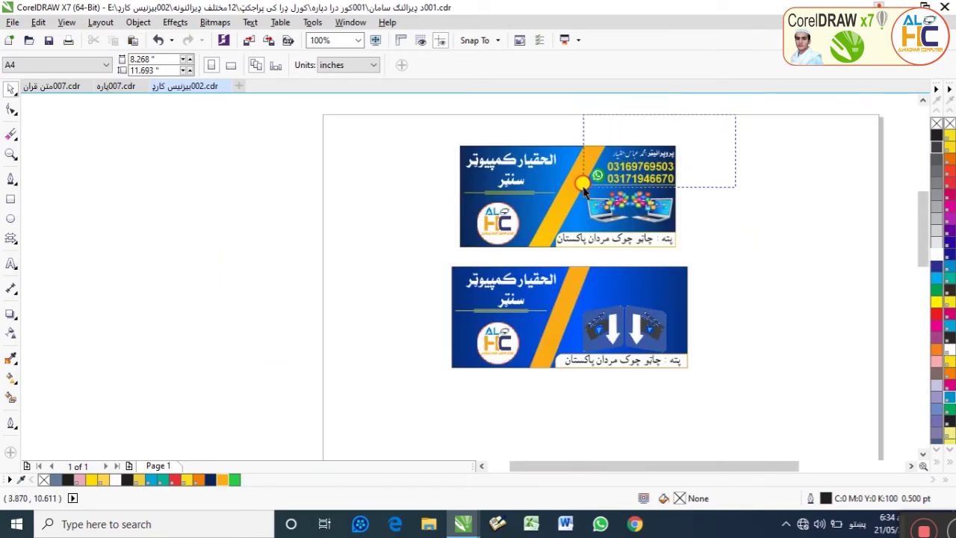
click(685, 150)
shift+click(631, 154)
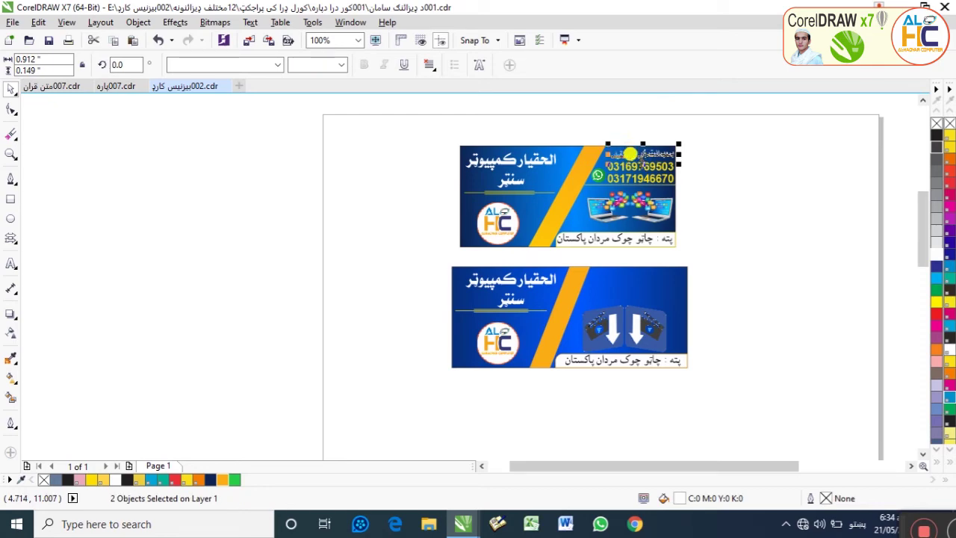
shift+click(627, 166)
drag(634, 169, 641, 291)
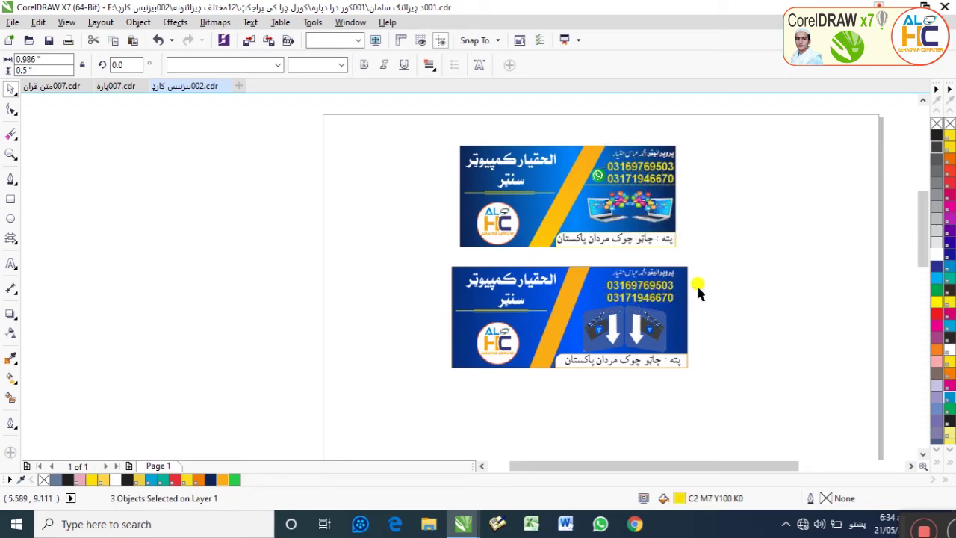
key(Escape)
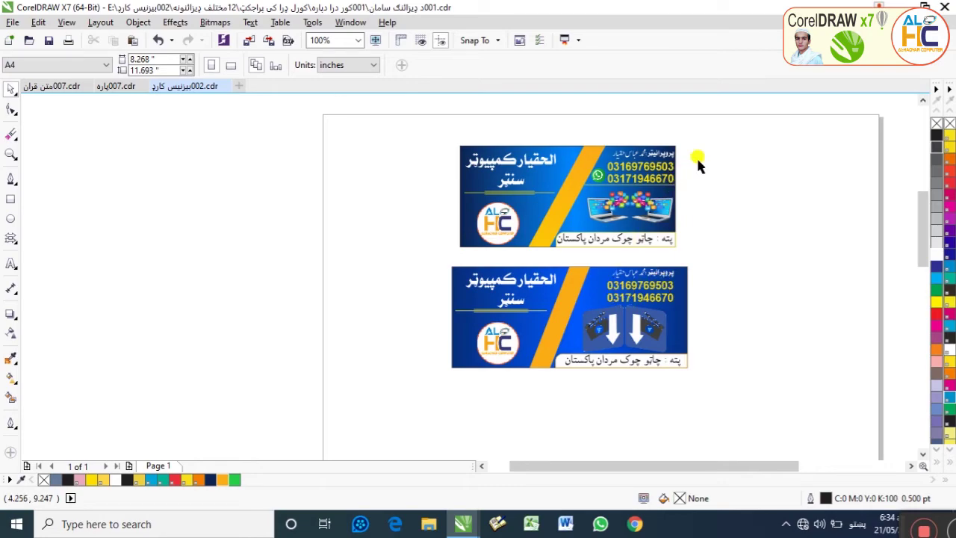
- Copy the sample card's yellow divider line beneath the phone numbers and widen it from the orange stripe towards the card's outer edge
click(649, 187)
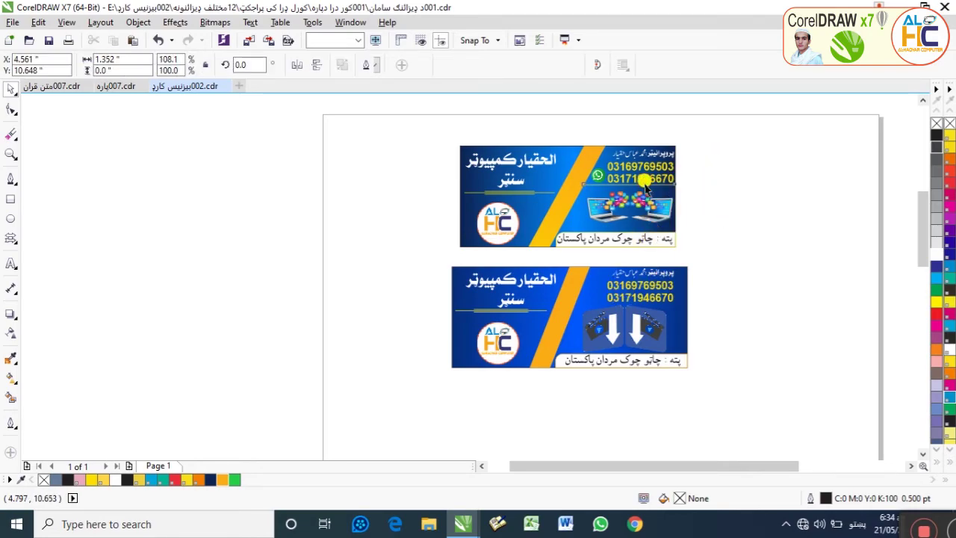
scroll(662, 317, up, 4)
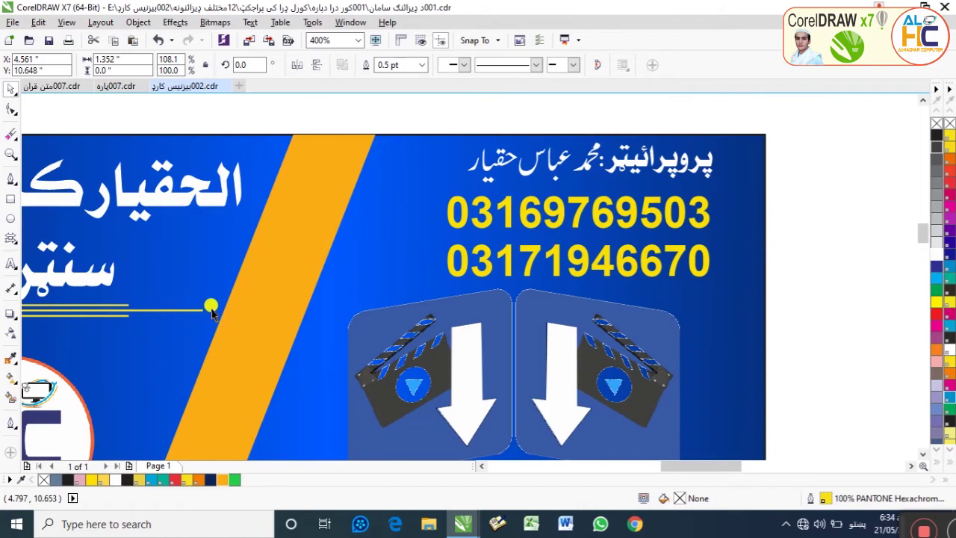
drag(194, 295, 763, 284)
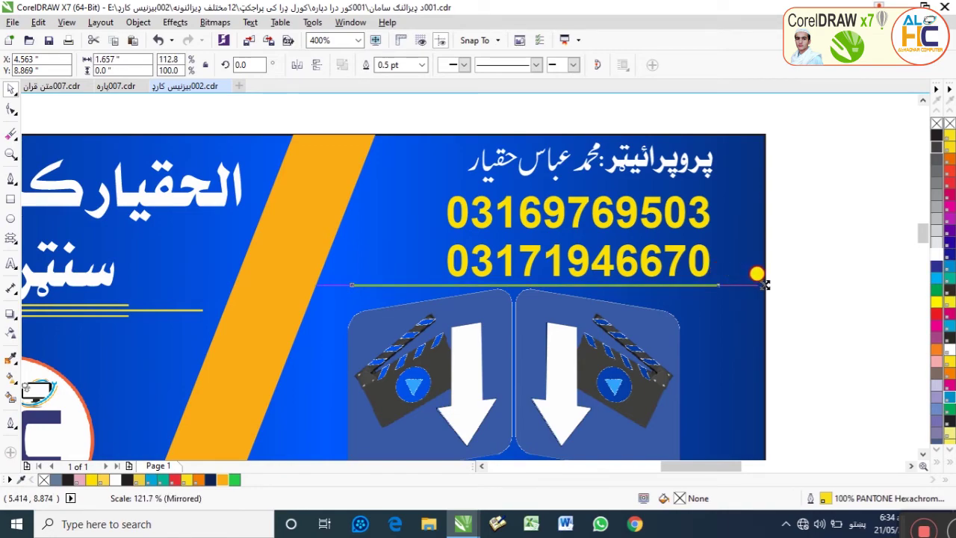
- Shrink the mirrored pictures and divider line together, and widen the line again to span from the orange stripe to the card's outer edge
click(521, 302)
scroll(527, 312, down, 2)
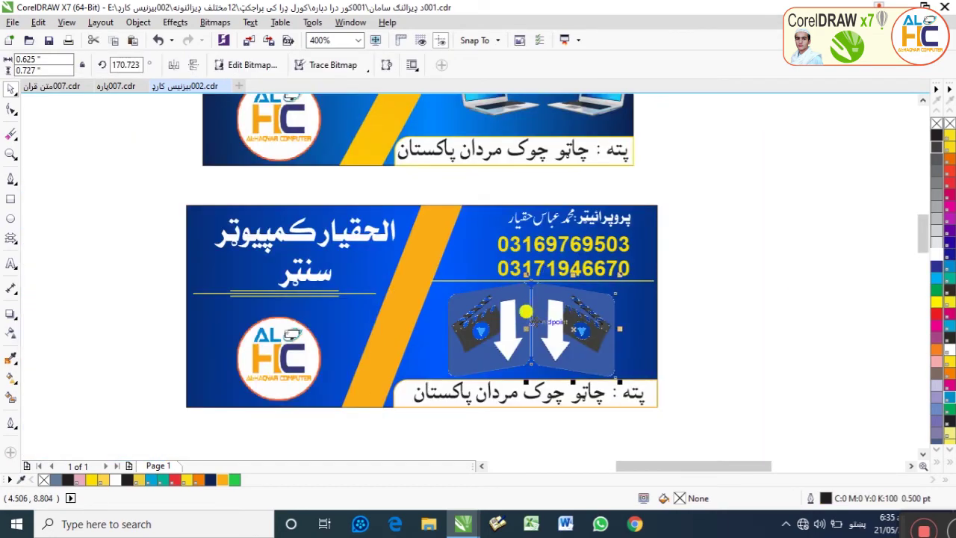
drag(739, 278, 445, 376)
click(689, 306)
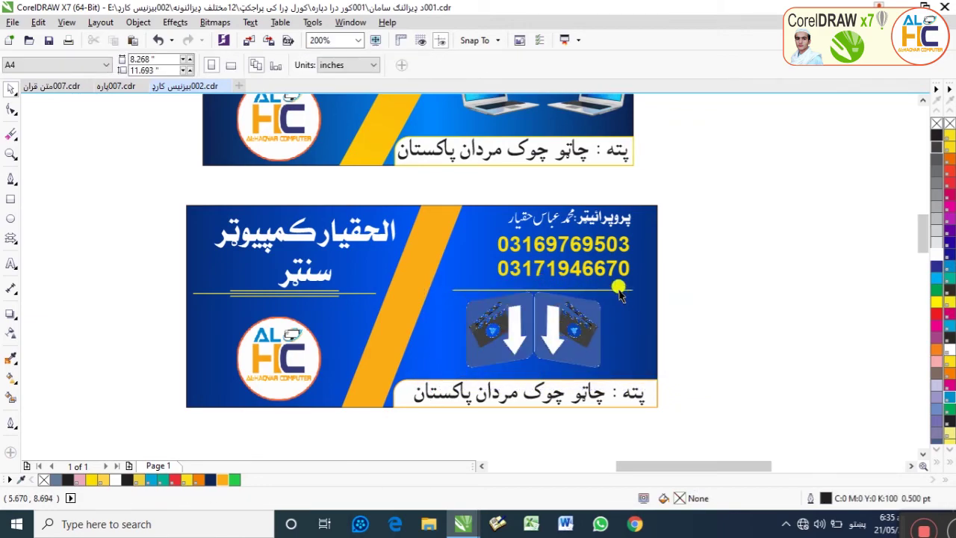
click(625, 289)
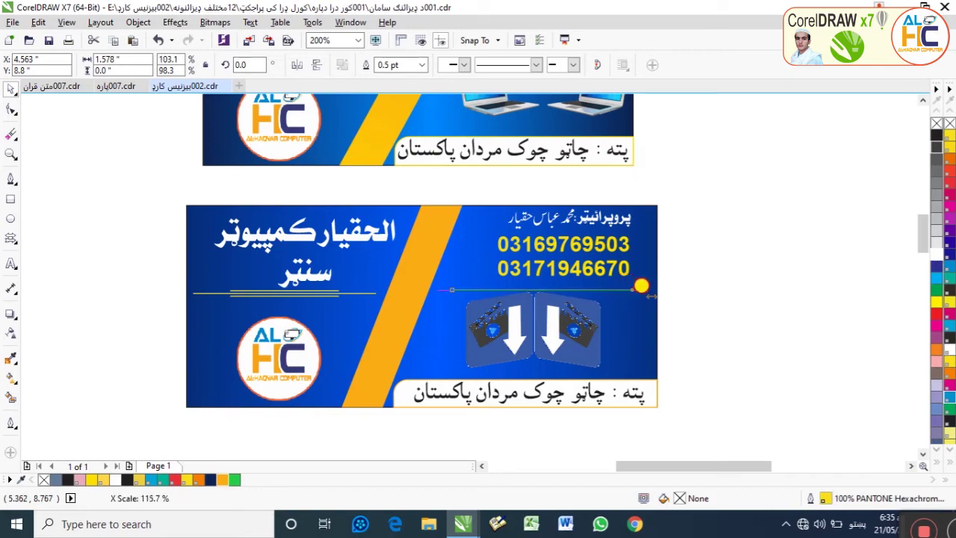
drag(657, 298, 657, 291)
click(674, 295)
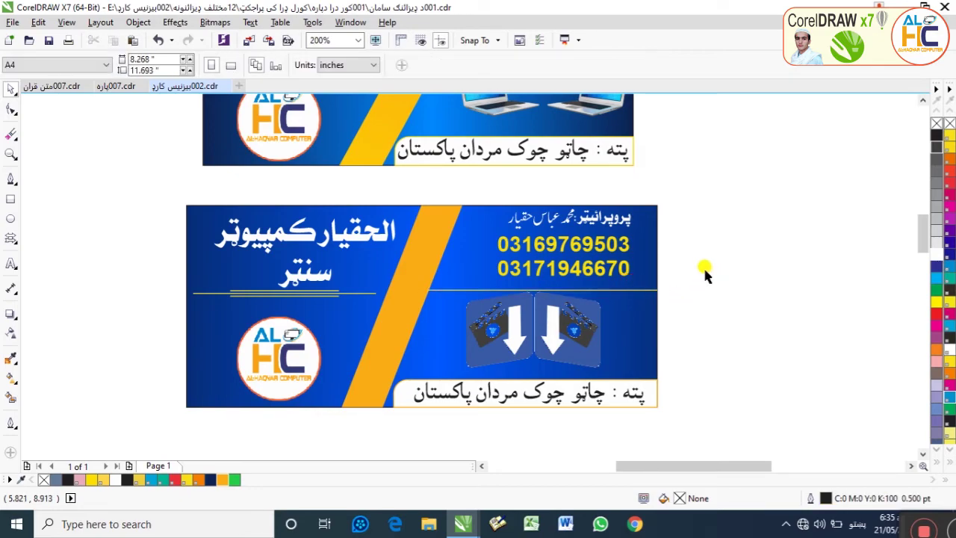
- Examine the whole finished card up close and compare its layout with the sample card
scroll(705, 270, down, 2)
drag(748, 218, 330, 400)
key(shift+F2)
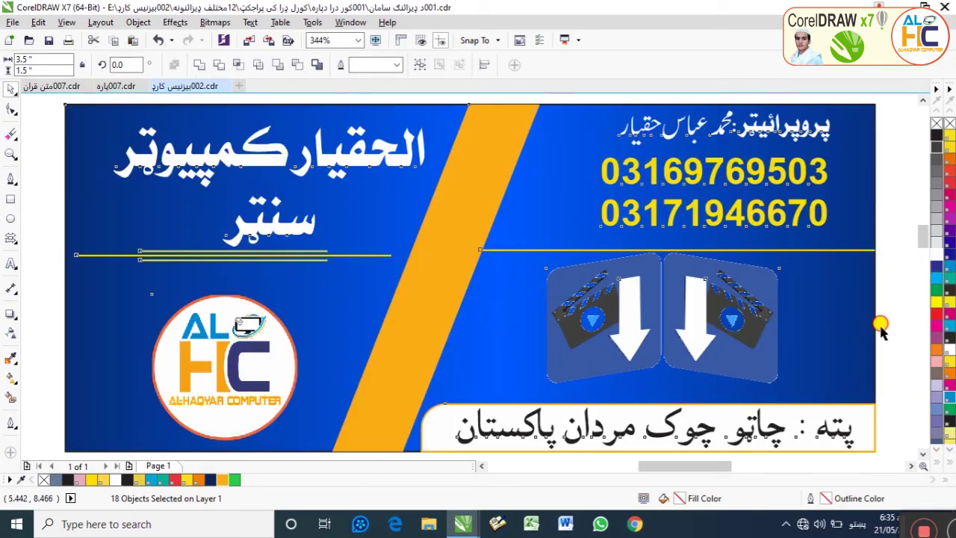
click(880, 329)
scroll(625, 303, down, 4)
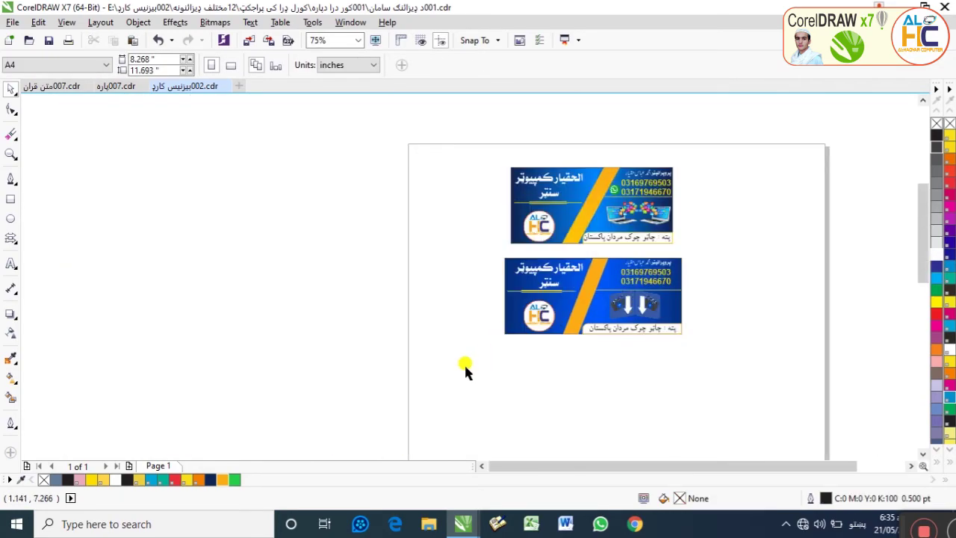
scroll(464, 366, up, 3)
drag(675, 261, 791, 237)
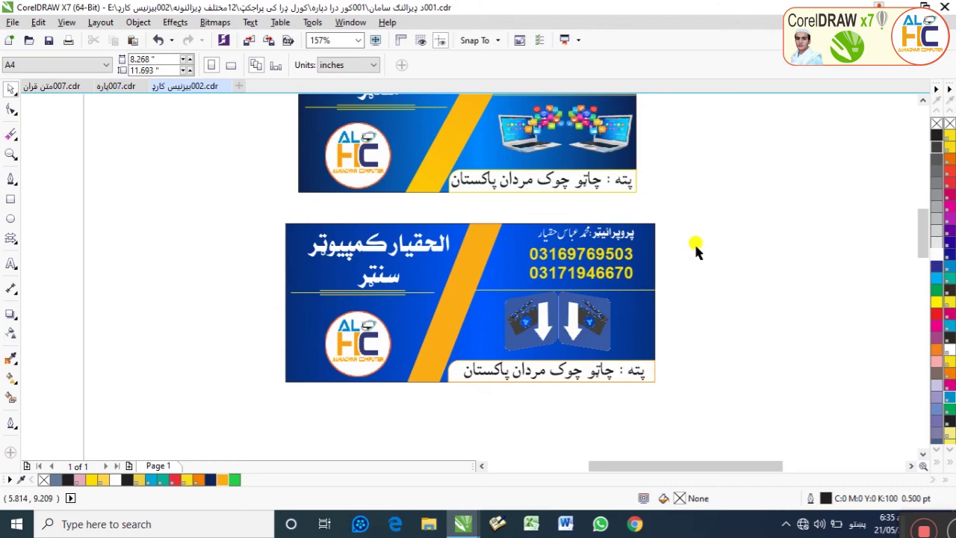
drag(717, 197, 732, 254)
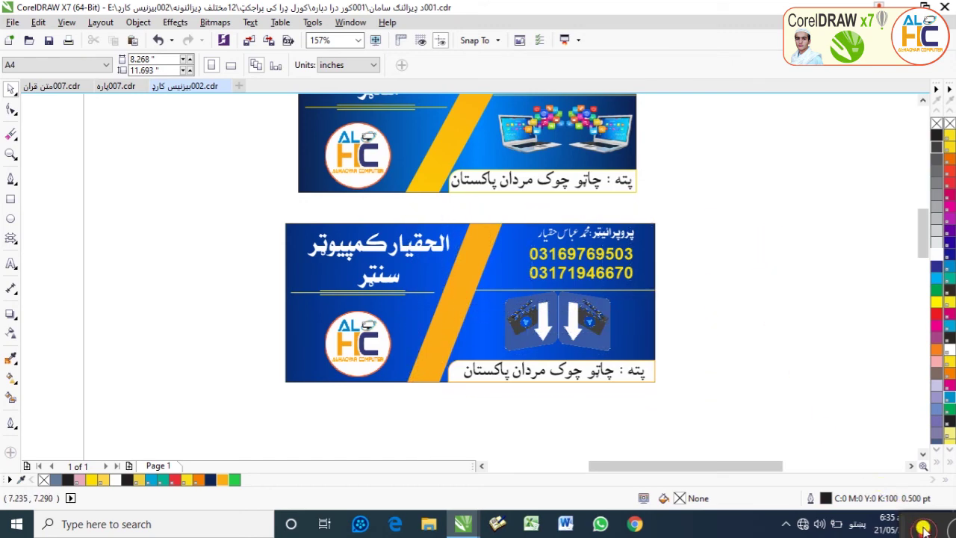